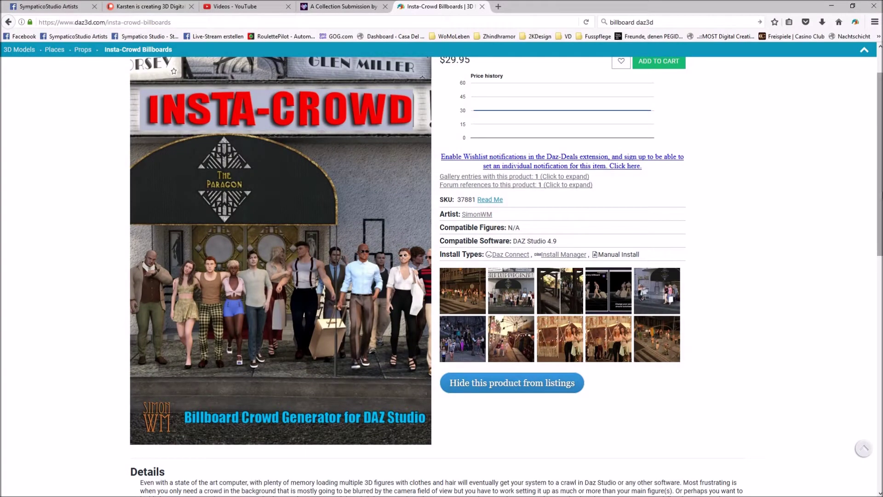
Examine the promotional images of the Insta-Crowd Billboards product in the enlarged gallery.
{"action": "scroll", "coordinate": [874, 184], "scroll_direction": "up", "scroll_amount": 1}
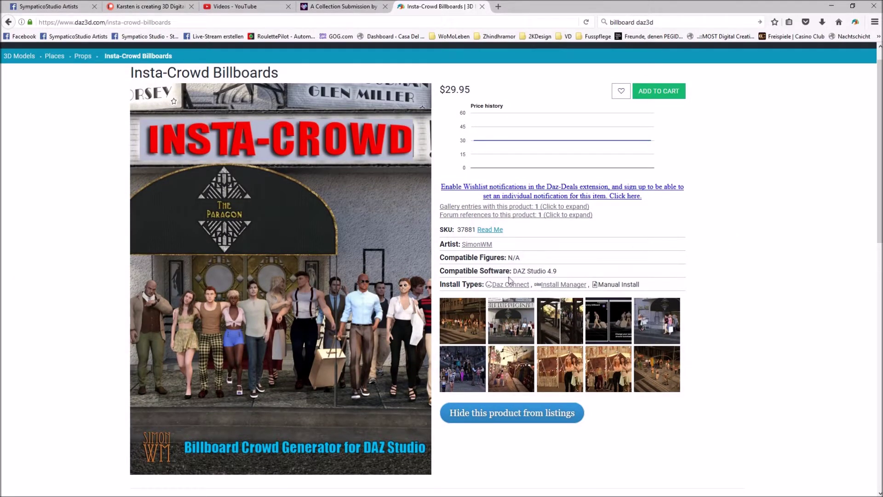
{"action": "left_click", "coordinate": [401, 315]}
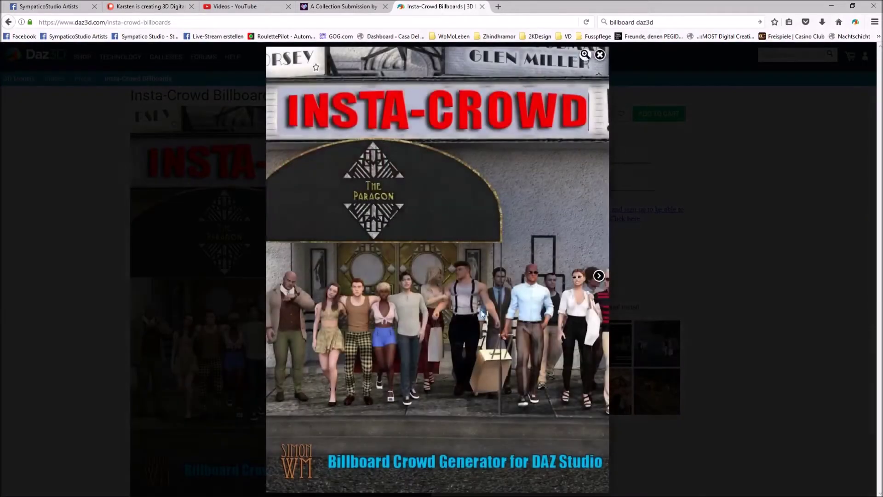
{"action": "left_click", "coordinate": [598, 276]}
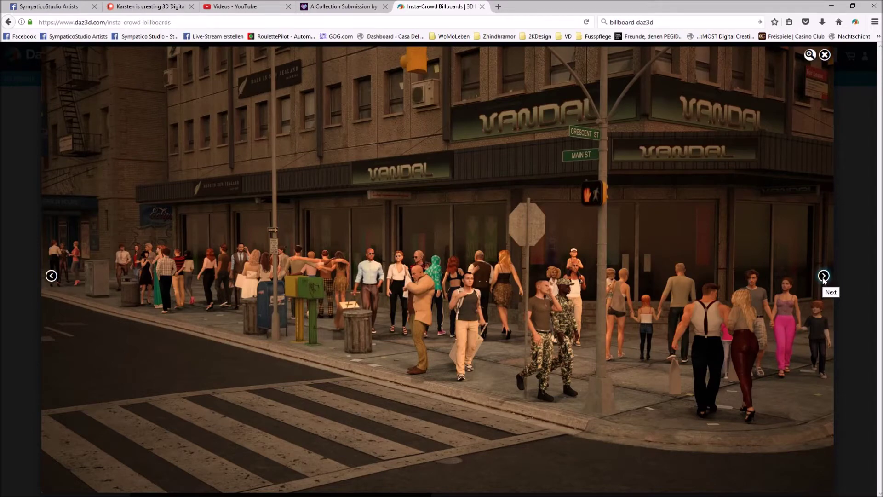
{"action": "left_click", "coordinate": [823, 275]}
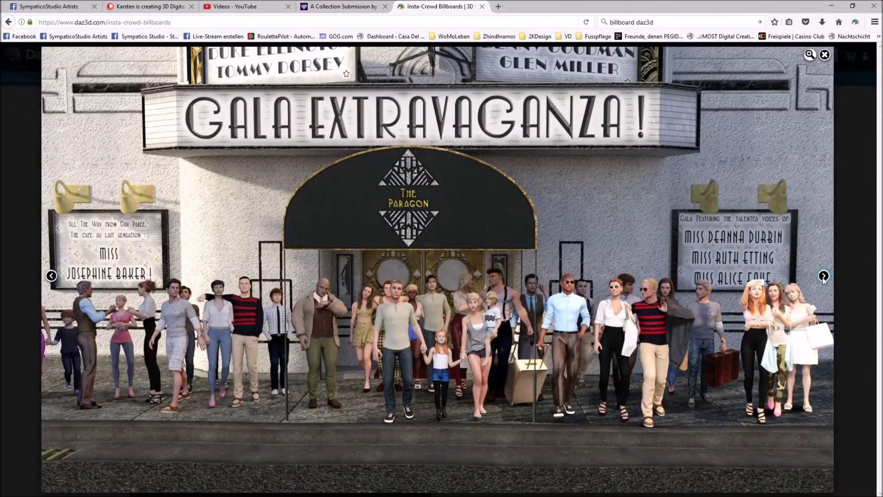
{"action": "left_click", "coordinate": [823, 275]}
{"action": "left_click", "coordinate": [772, 276]}
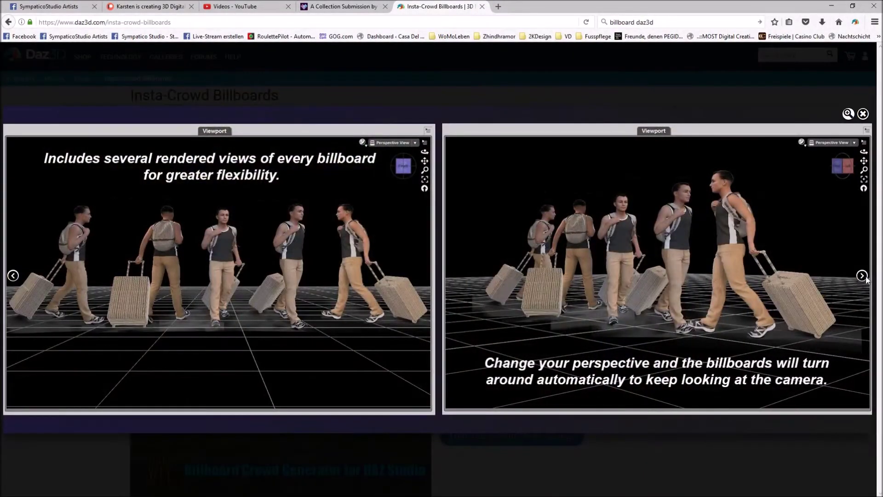
{"action": "left_click", "coordinate": [862, 276]}
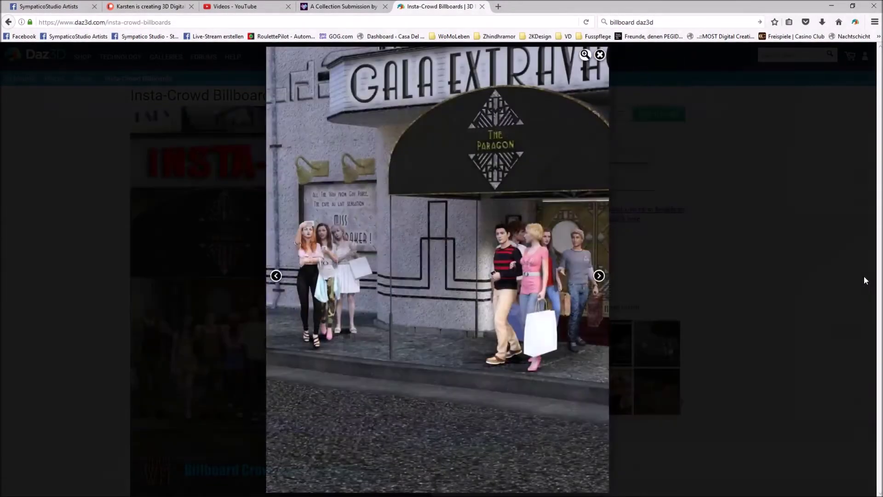
{"action": "left_click", "coordinate": [600, 55]}
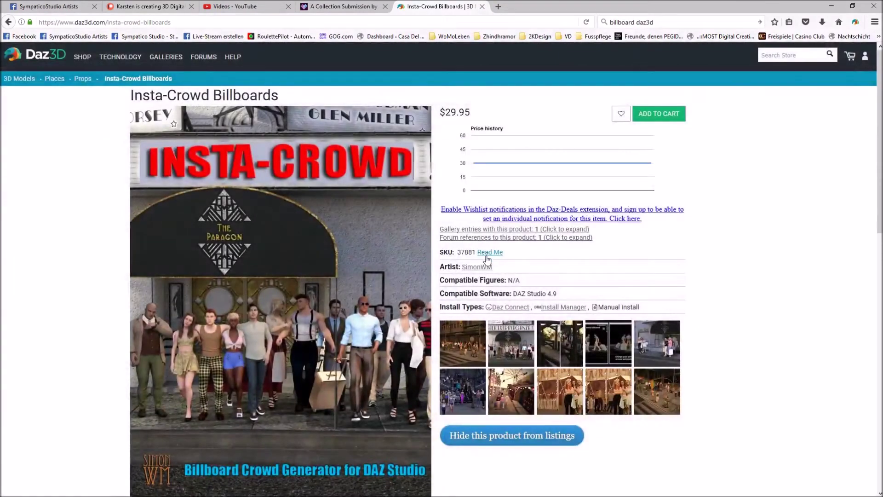
Review the Insta-Crowd Billboards price, details and list of included billboards on the product page.
{"action": "scroll", "coordinate": [268, 337], "scroll_direction": "down", "scroll_amount": 10}
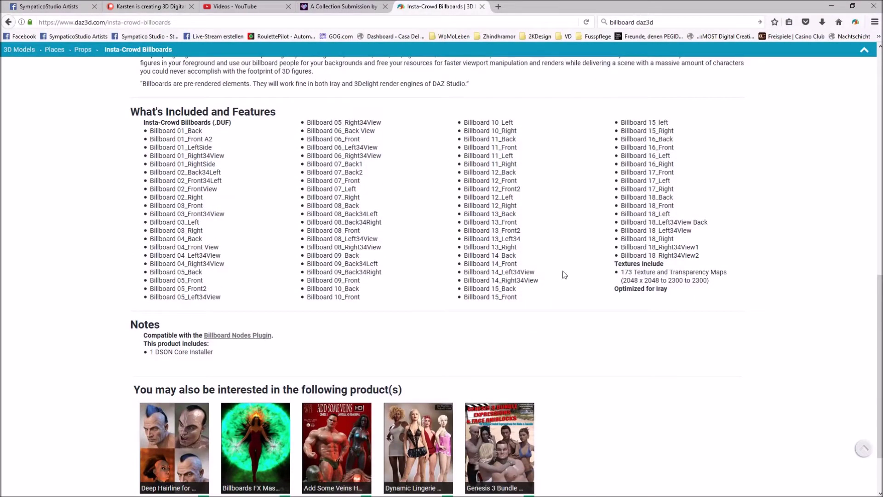
{"action": "scroll", "coordinate": [573, 223], "scroll_direction": "up", "scroll_amount": 10}
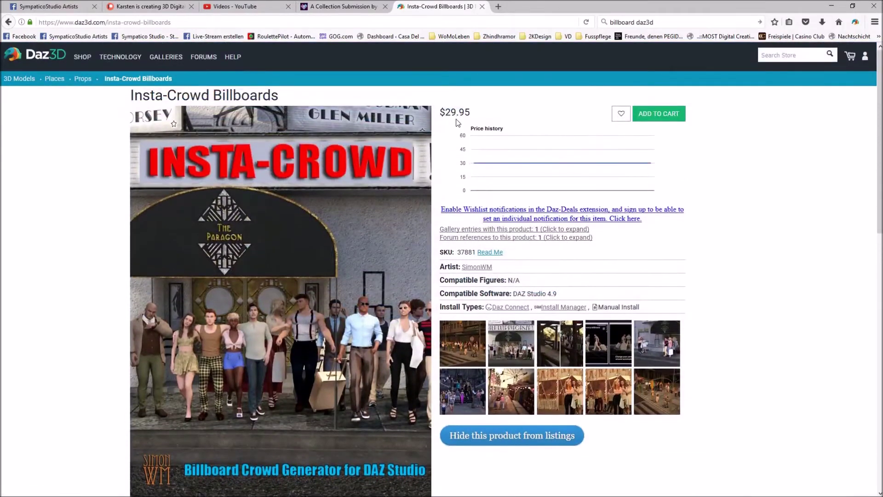
{"action": "left_click_drag", "start_coordinate": [478, 114], "coordinate": [447, 116]}
{"action": "left_click", "coordinate": [440, 147]}
{"action": "scroll", "coordinate": [368, 299], "scroll_direction": "down", "scroll_amount": 6}
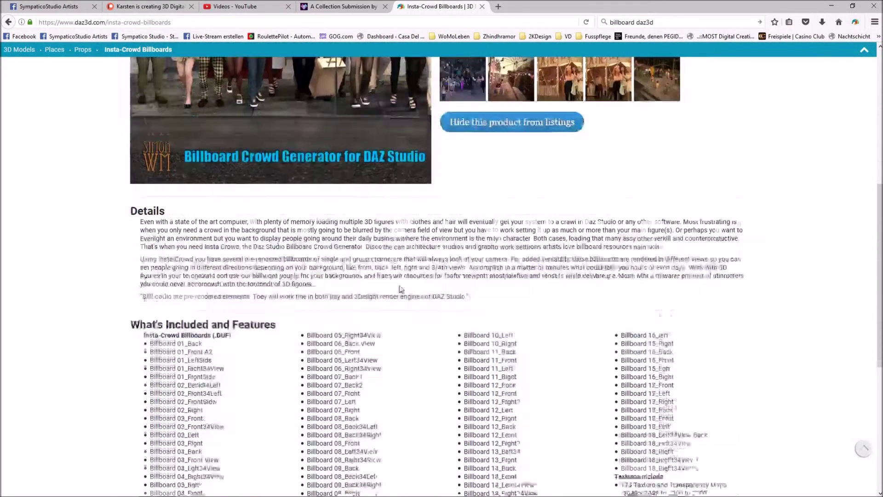
{"action": "scroll", "coordinate": [399, 286], "scroll_direction": "up", "scroll_amount": 8}
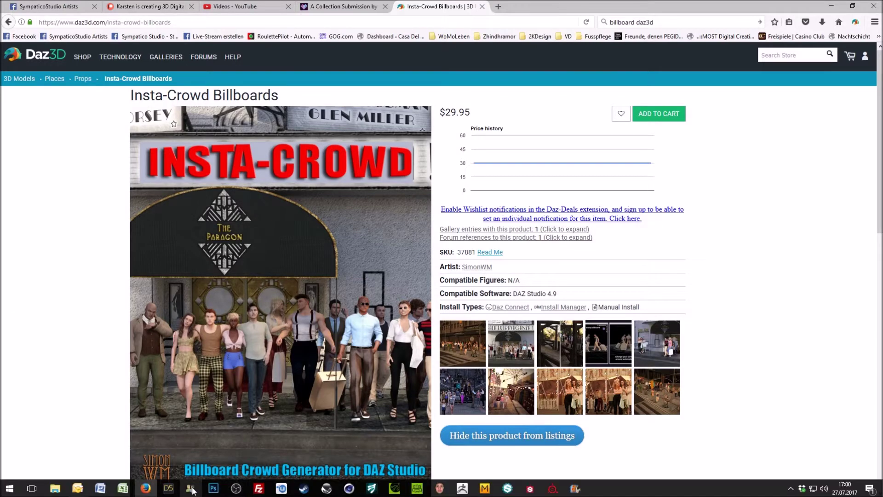
Switch to DAZ Studio and load the Genesis 8 Basic Female figure into the empty scene.
{"action": "left_click", "coordinate": [202, 487]}
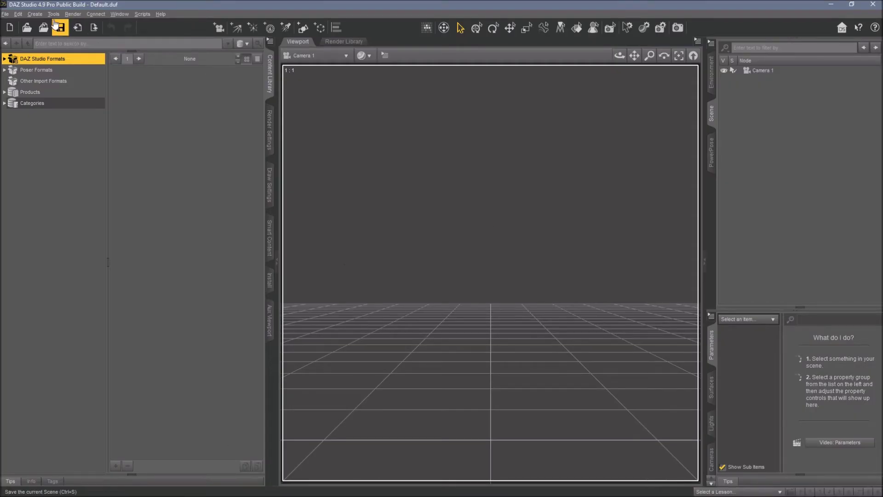
{"action": "left_click", "coordinate": [141, 14]}
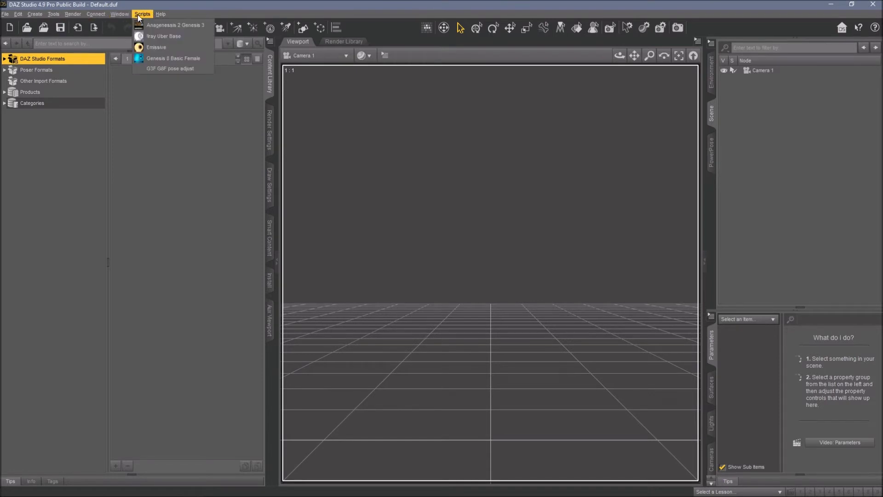
{"action": "left_click", "coordinate": [151, 58]}
{"action": "key", "text": "Return"}
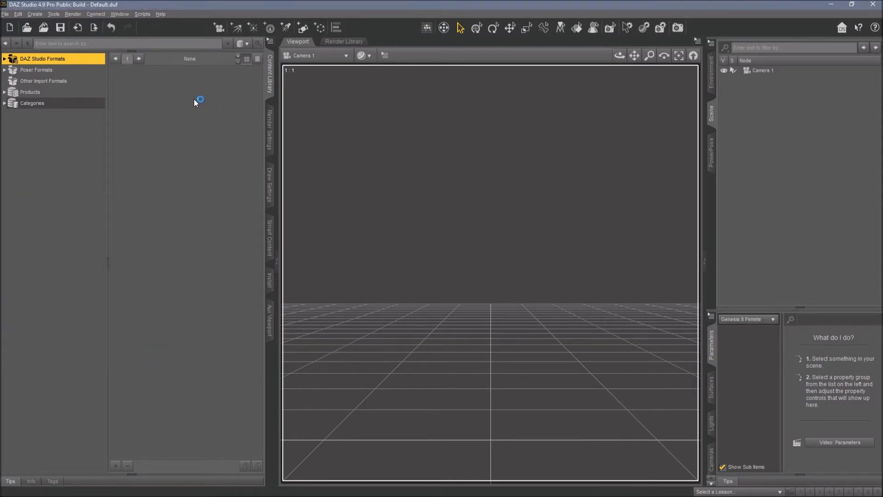
Open the Clothing folder of Genesis 8 Female within People in the DAZ Studio Formats content library.
{"action": "double_click", "coordinate": [63, 61]}
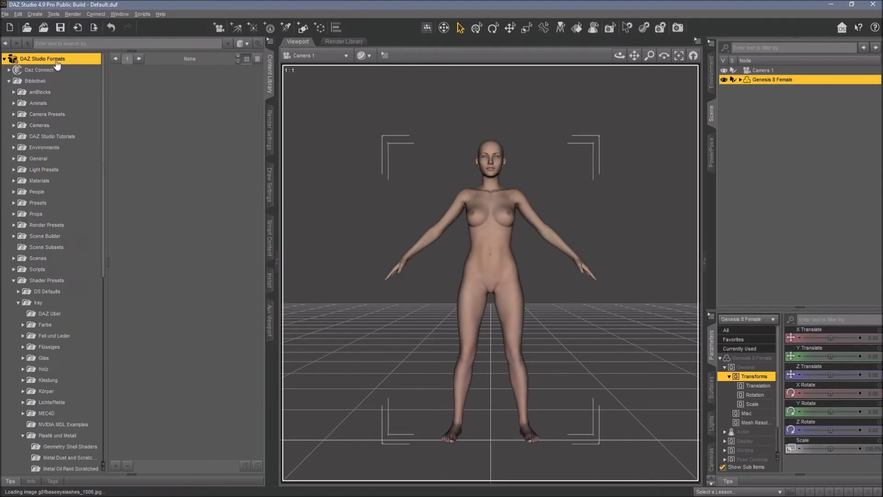
{"action": "left_click", "coordinate": [45, 281]}
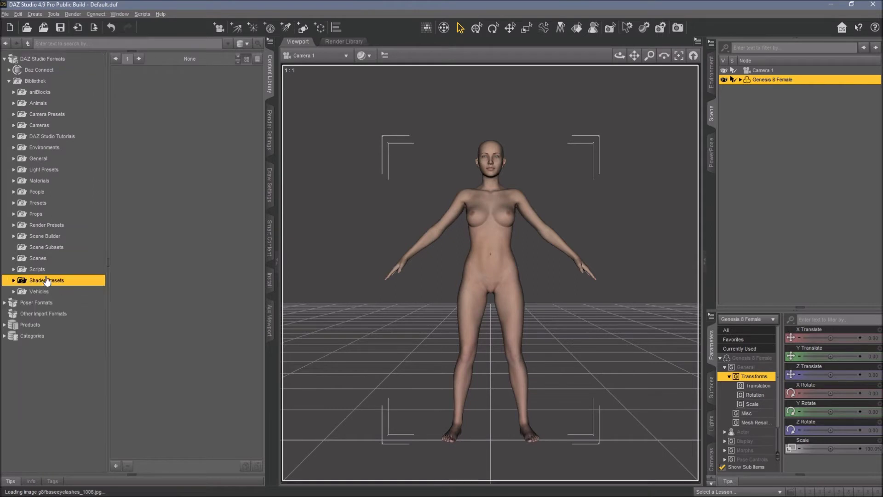
{"action": "left_click", "coordinate": [49, 193]}
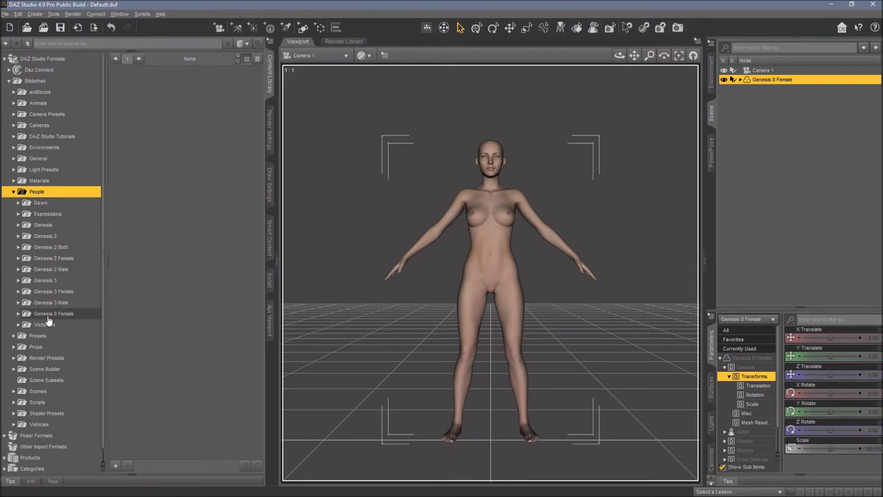
{"action": "left_click", "coordinate": [51, 313]}
{"action": "scroll", "coordinate": [53, 257], "scroll_direction": "down", "scroll_amount": 4}
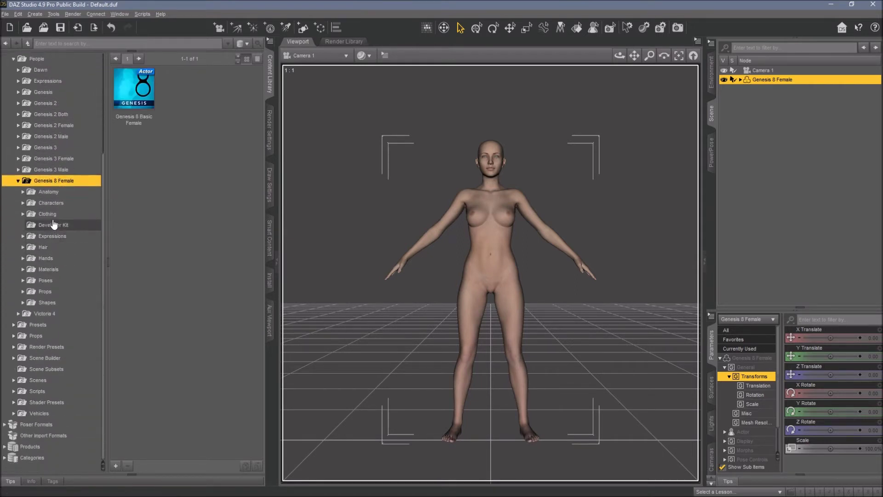
{"action": "left_click", "coordinate": [47, 213]}
Browse the clothing sets and dress the figure in the complete Boho Shorts Outfit - 00 Outfit.
{"action": "left_click", "coordinate": [66, 248]}
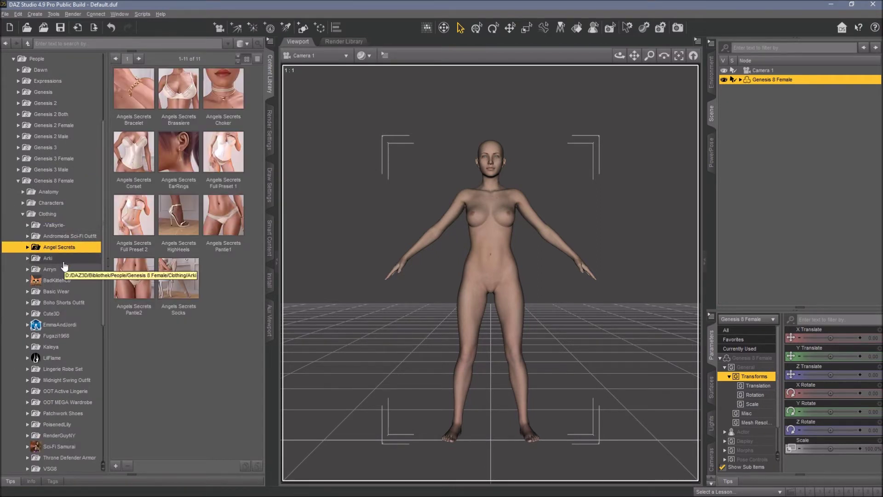
{"action": "double_click", "coordinate": [64, 261]}
{"action": "left_click", "coordinate": [68, 270]}
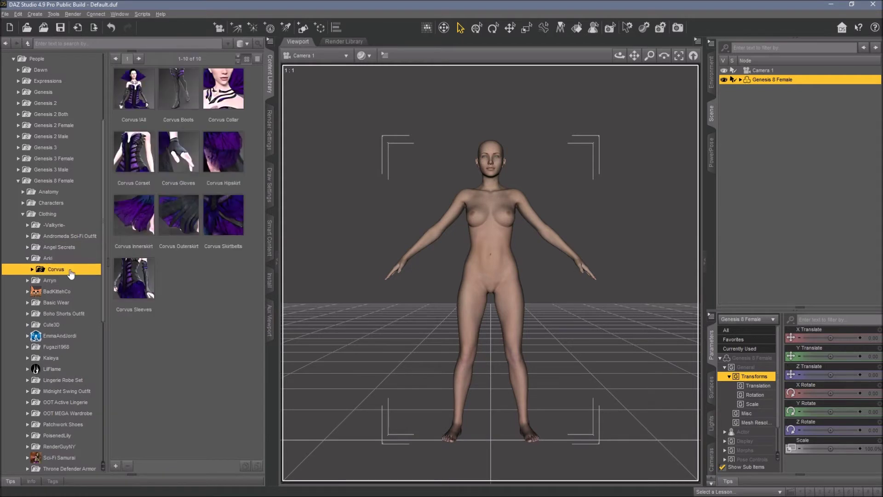
{"action": "double_click", "coordinate": [68, 279]}
{"action": "left_click", "coordinate": [75, 292]}
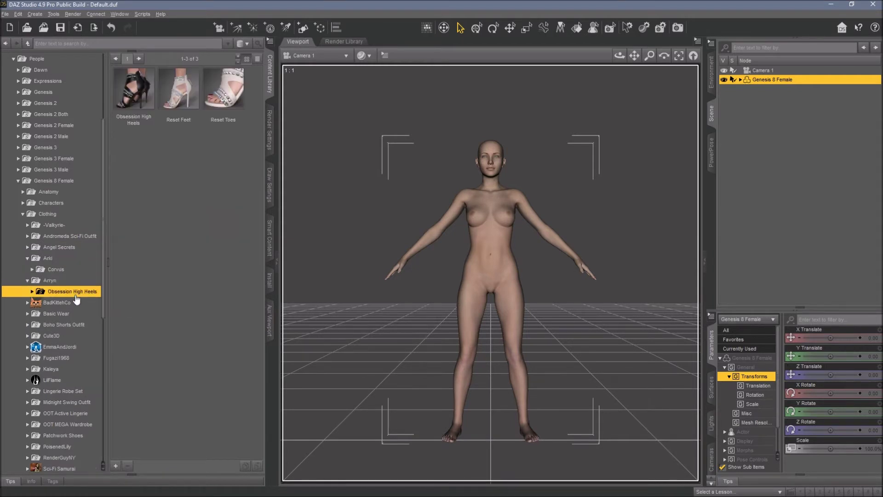
{"action": "left_click", "coordinate": [75, 301]}
{"action": "left_click", "coordinate": [70, 313]}
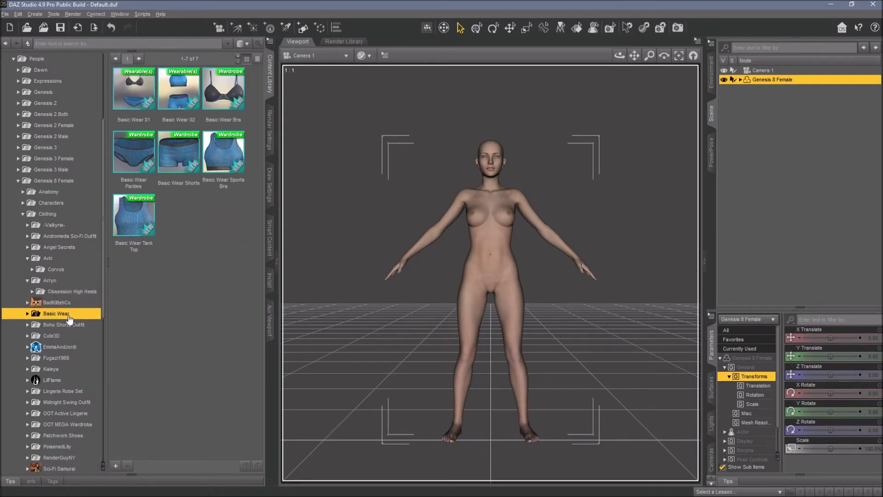
{"action": "left_click", "coordinate": [68, 325]}
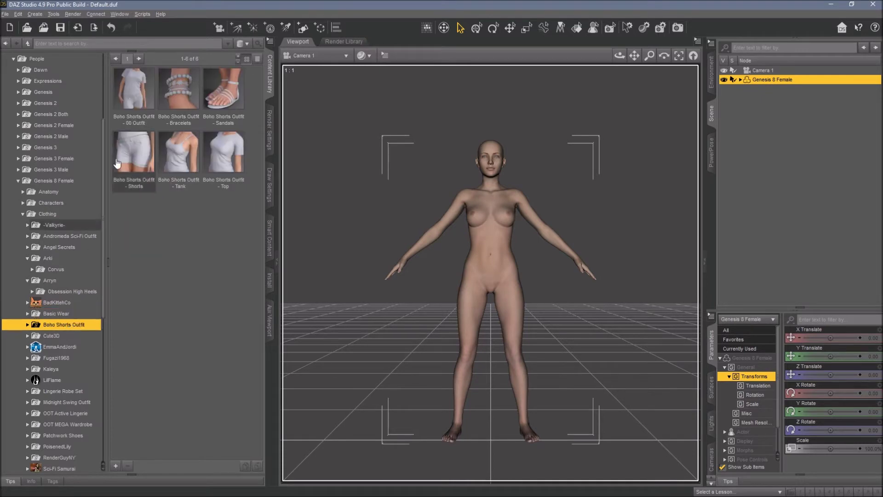
{"action": "double_click", "coordinate": [131, 101]}
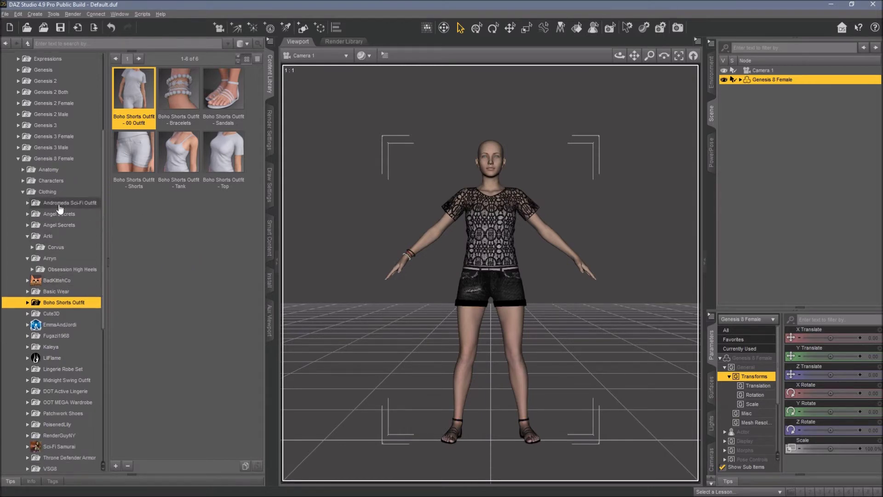
Add the Goldtassel Vertigo Ponytail hair to the Genesis 8 Female figure.
{"action": "double_click", "coordinate": [50, 213]}
{"action": "double_click", "coordinate": [51, 246]}
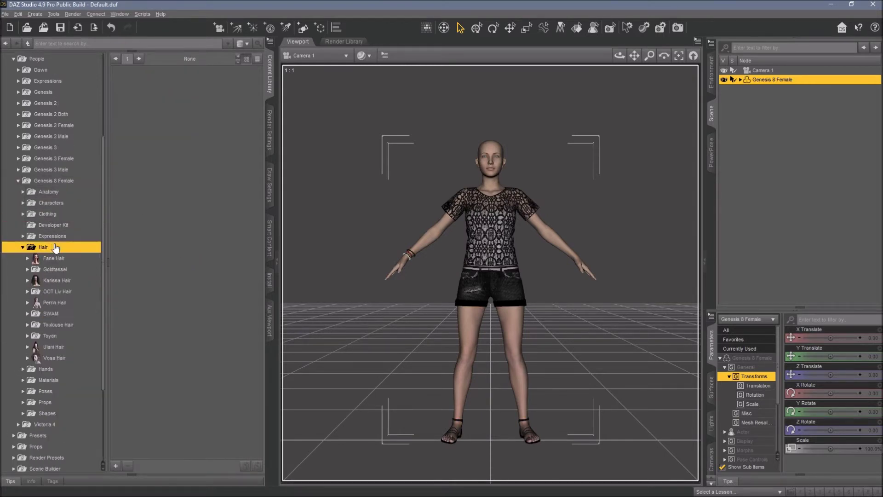
{"action": "scroll", "coordinate": [64, 216], "scroll_direction": "down", "scroll_amount": 3}
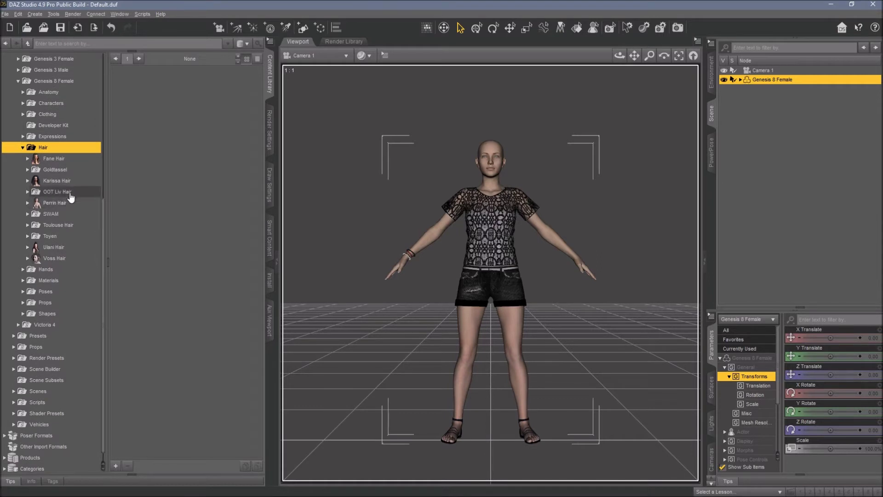
{"action": "double_click", "coordinate": [72, 171]}
{"action": "left_click", "coordinate": [74, 180]}
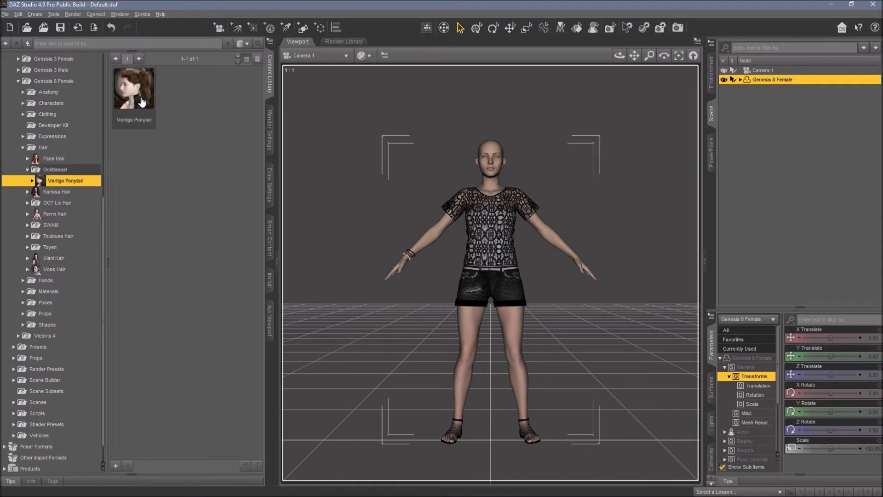
{"action": "double_click", "coordinate": [143, 100]}
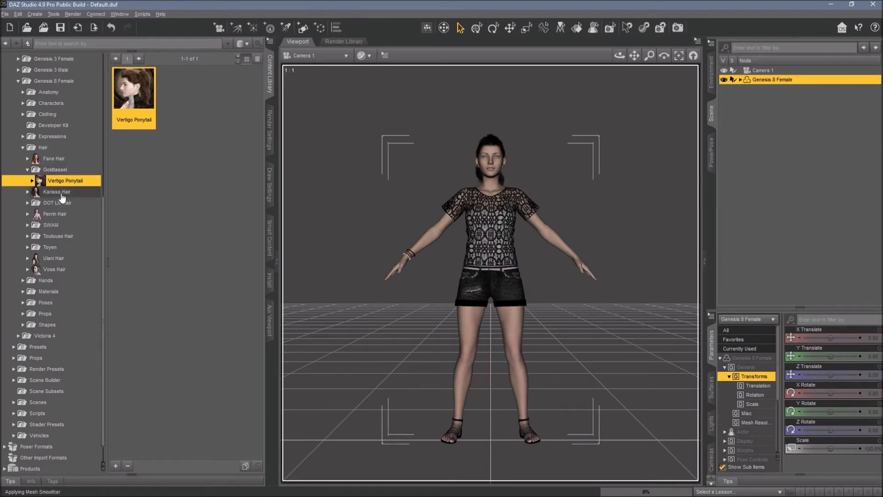
Apply the Essential Poses 03 Genesis 8 Female walking pose from Everyday Poses to the figure.
{"action": "double_click", "coordinate": [43, 147]}
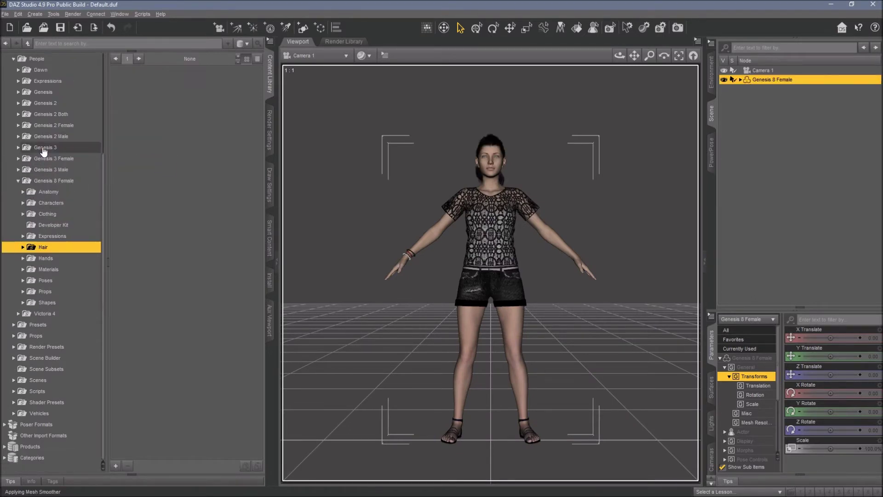
{"action": "double_click", "coordinate": [53, 280]}
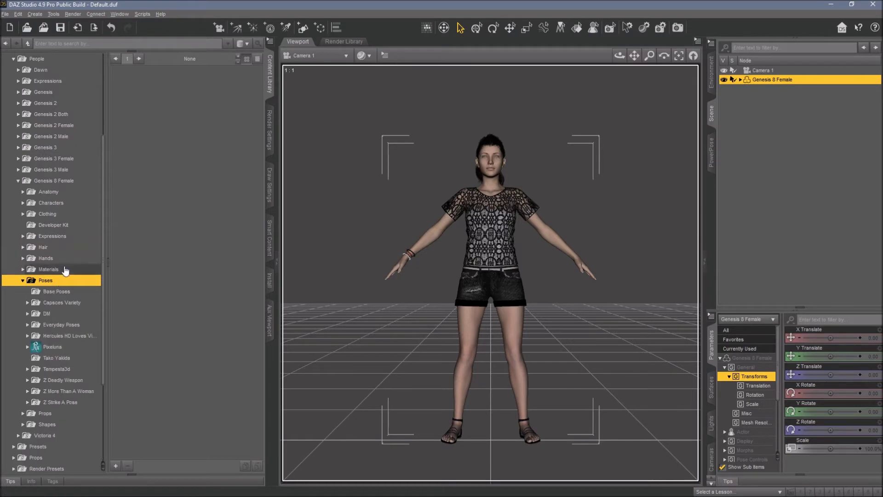
{"action": "left_click", "coordinate": [56, 325]}
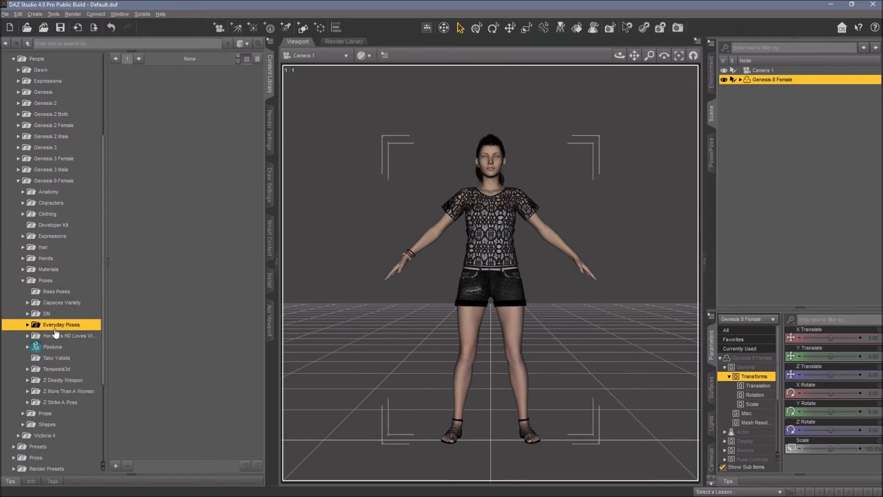
{"action": "left_click", "coordinate": [83, 335]}
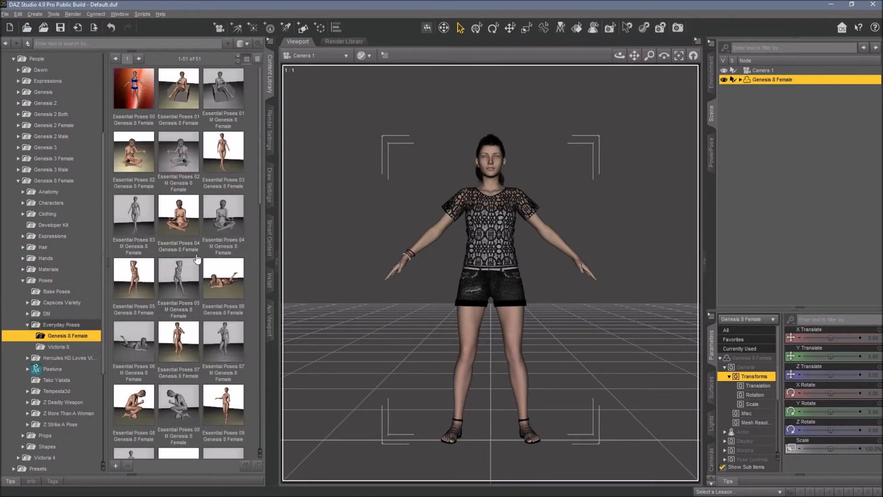
{"action": "double_click", "coordinate": [224, 164]}
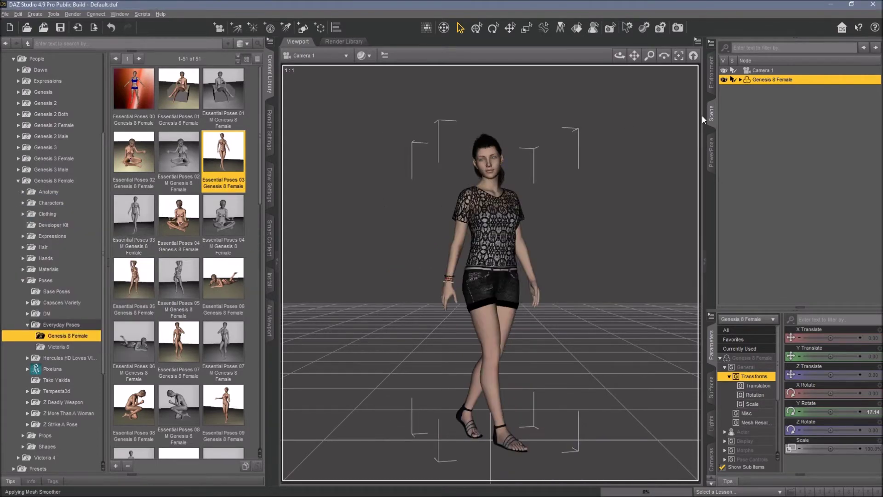
Angle the camera on the walking figure and turn off Draw Ground in the Environment render settings.
{"action": "left_click_drag", "start_coordinate": [634, 56], "coordinate": [635, 56]}
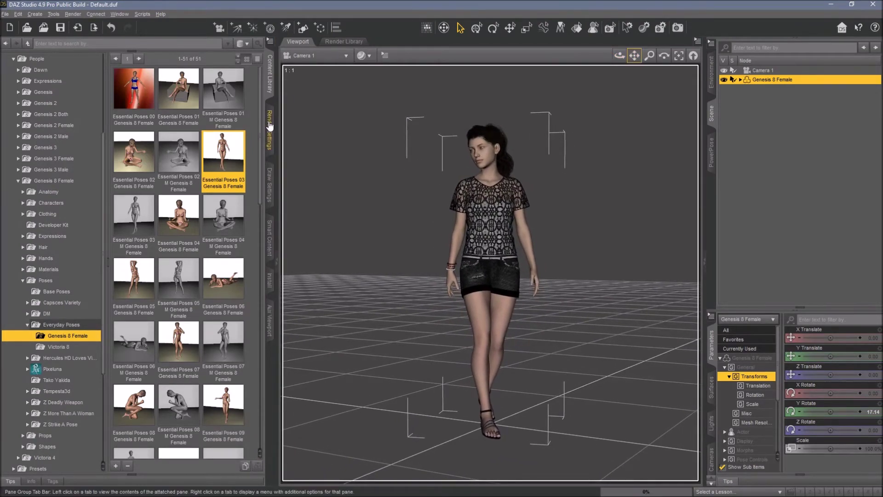
{"action": "left_click", "coordinate": [270, 125]}
{"action": "left_click", "coordinate": [29, 164]}
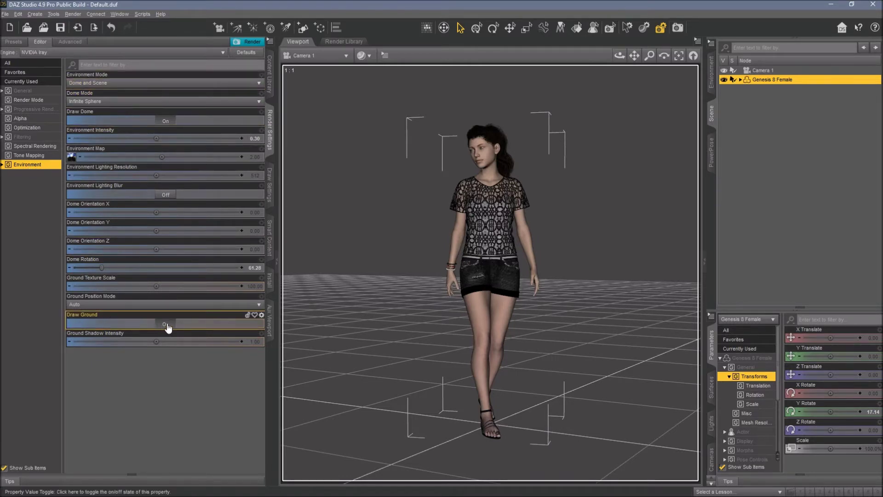
{"action": "left_click", "coordinate": [168, 324]}
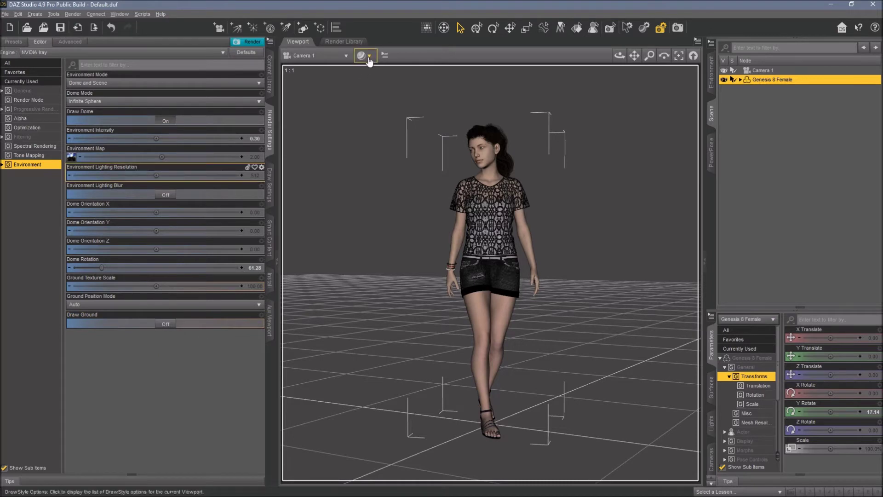
Preview the figure in the viewport with the NVIDIA Iray draw style and turn off Draw Dome.
{"action": "left_click", "coordinate": [369, 56]}
{"action": "left_click", "coordinate": [378, 173]}
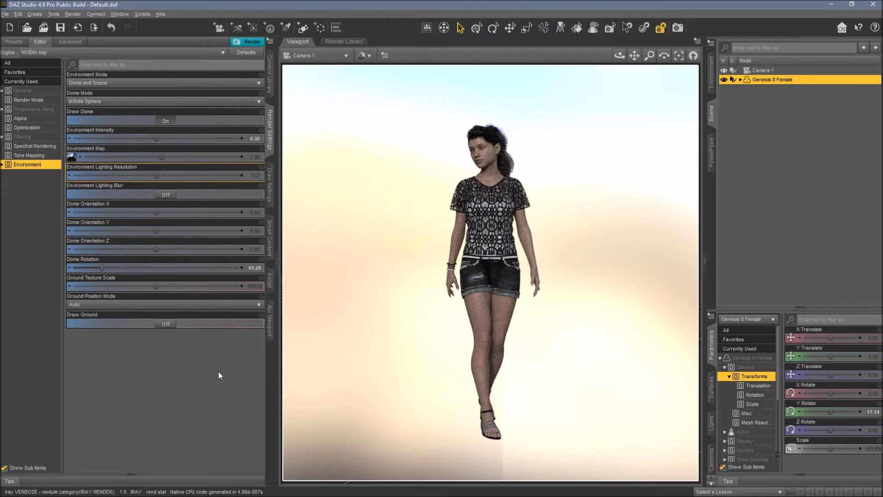
{"action": "left_click", "coordinate": [133, 84]}
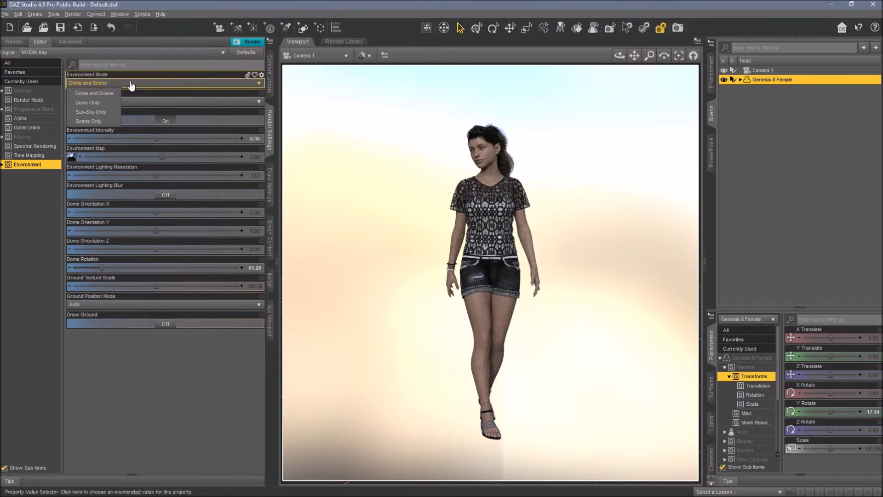
{"action": "left_click", "coordinate": [171, 121]}
{"action": "left_click", "coordinate": [171, 120]}
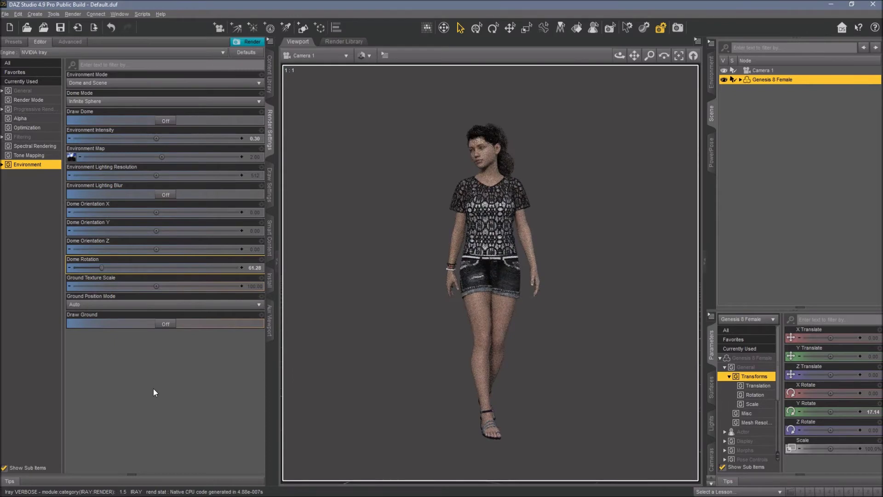
Frame the whole figure larger through Camera 1 and switch the viewport from Iray back to a shaded draw style.
{"action": "scroll", "coordinate": [380, 277], "scroll_direction": "up", "scroll_amount": 3}
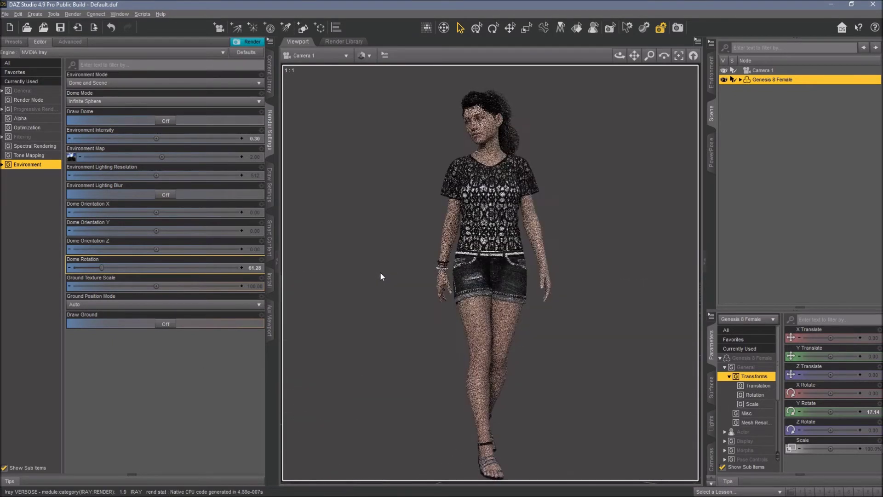
{"action": "left_click_drag", "start_coordinate": [634, 55], "coordinate": [634, 64]}
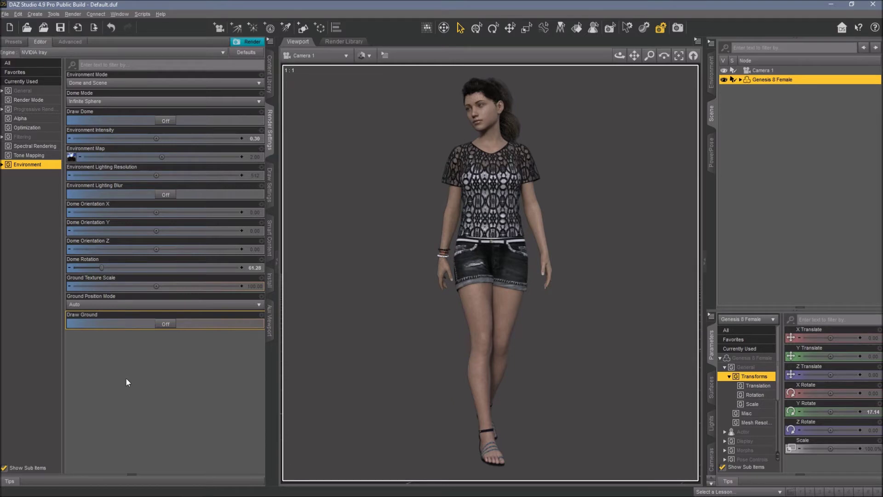
{"action": "left_click", "coordinate": [363, 55]}
{"action": "left_click", "coordinate": [371, 140]}
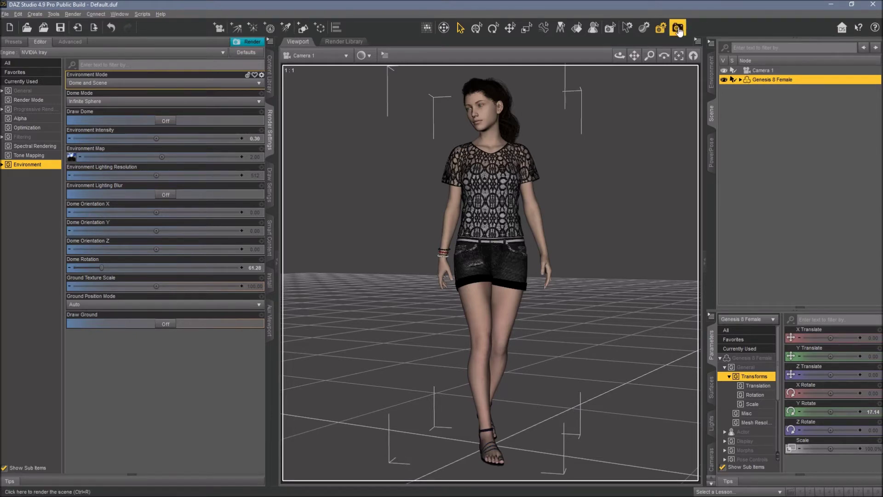
Render the figure and save the image as Billboard_01_Andrea in PNG format in J:/Patreon/Freebies.
{"action": "left_click", "coordinate": [677, 28]}
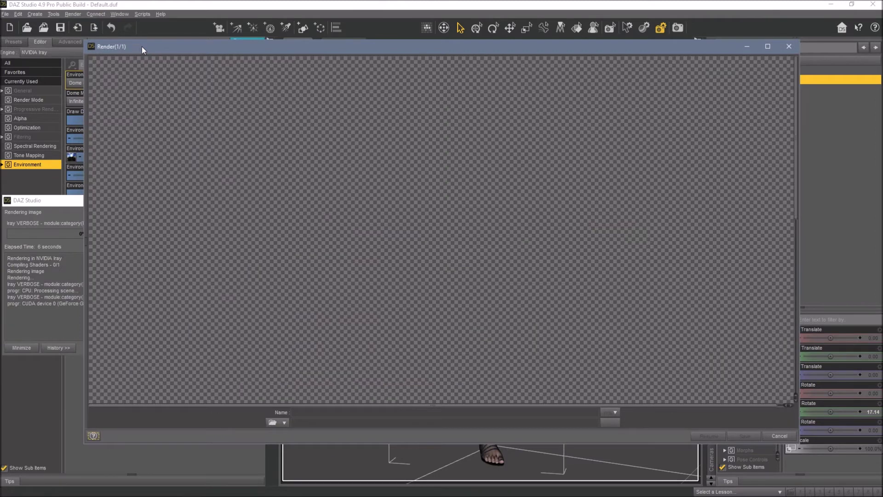
{"action": "left_click_drag", "start_coordinate": [142, 46], "coordinate": [223, 58]}
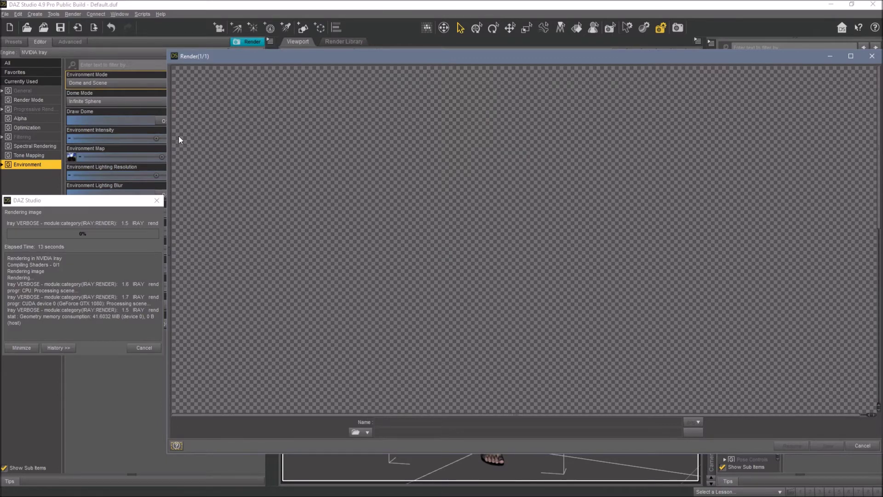
{"action": "left_click_drag", "start_coordinate": [167, 145], "coordinate": [169, 145]}
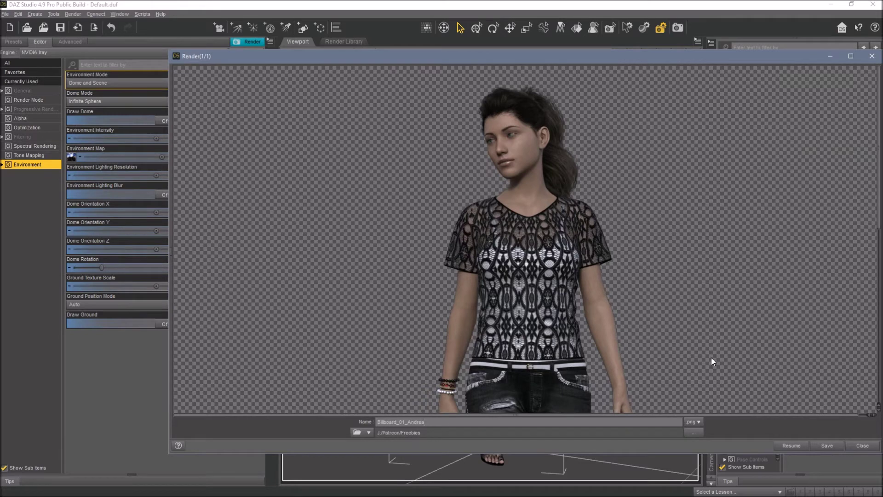
{"action": "left_click", "coordinate": [830, 449]}
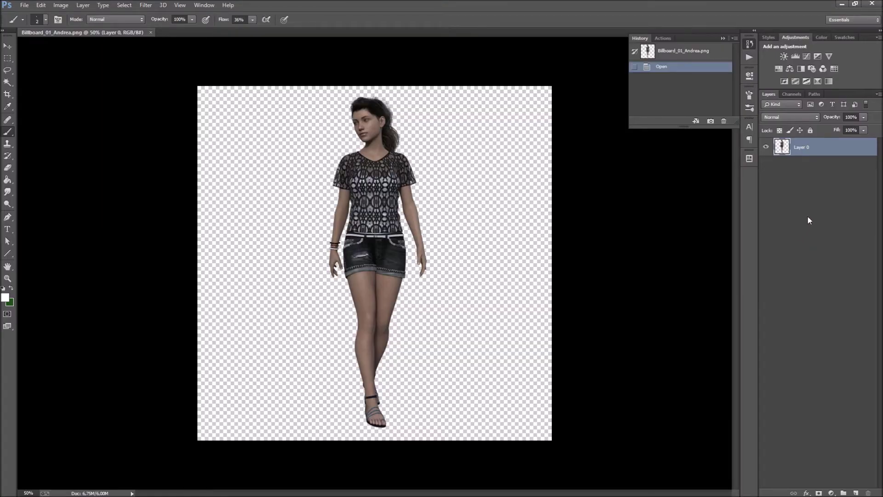
In Photoshop, duplicate Layer 0 of Billboard_01_Andrea.png as Layer 0 copy.
{"action": "left_click", "coordinate": [832, 492]}
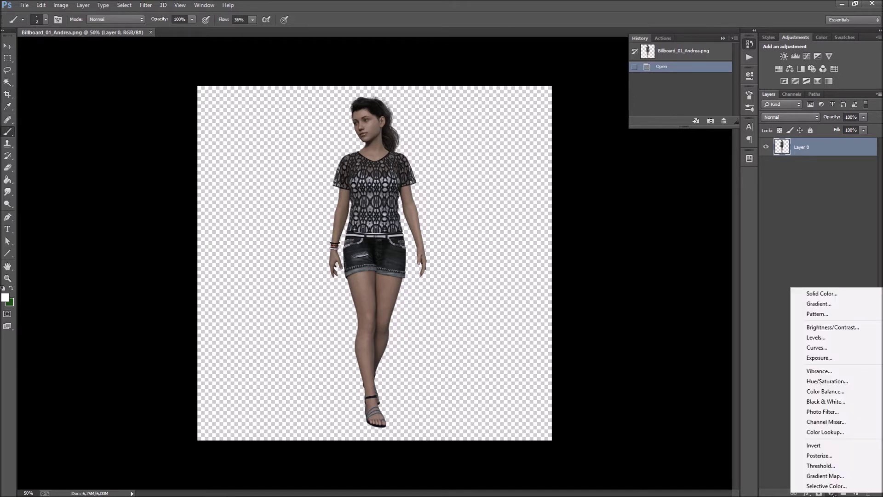
{"action": "left_click", "coordinate": [766, 342]}
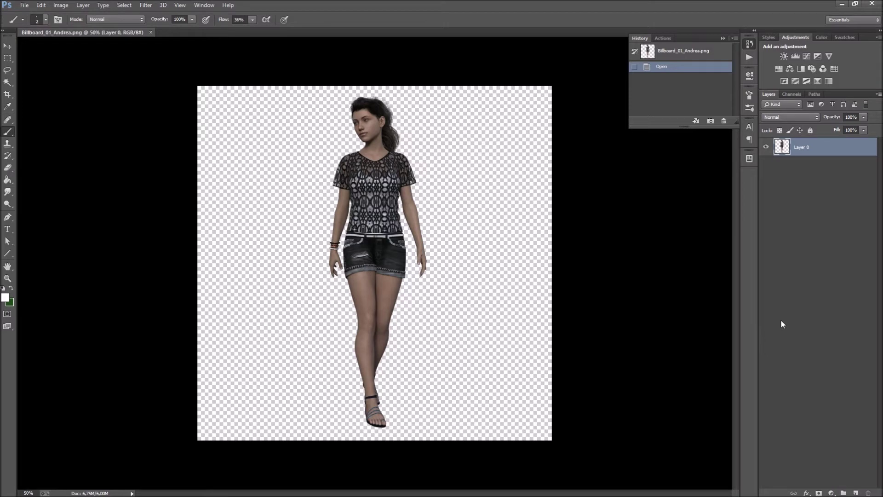
{"action": "right_click", "coordinate": [855, 147]}
{"action": "left_click", "coordinate": [799, 150]}
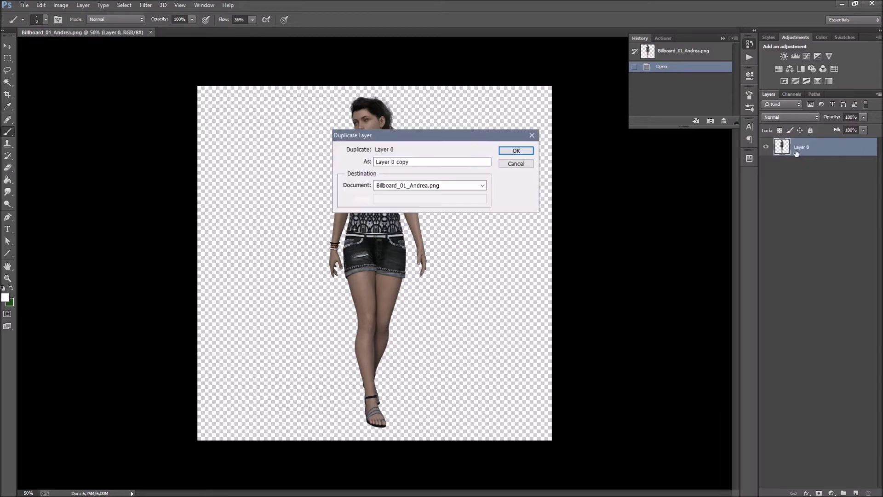
{"action": "left_click", "coordinate": [515, 150]}
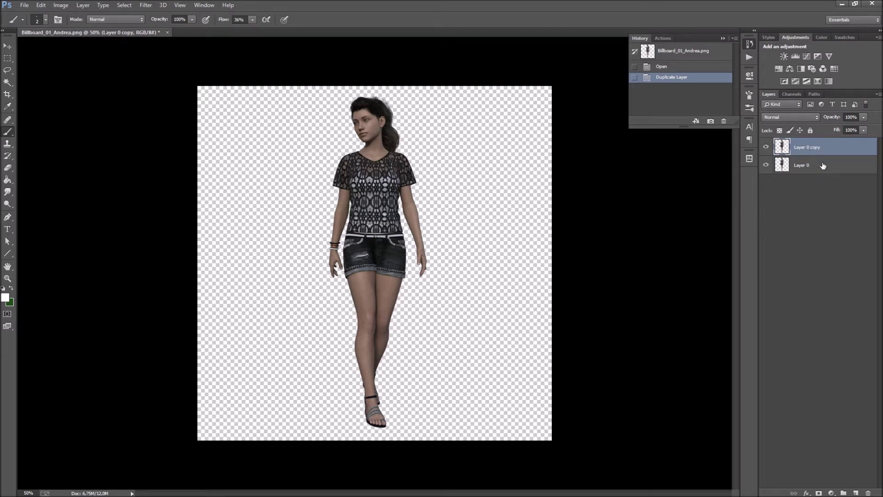
Apply a white (ffffff) Color Overlay layer style to Layer 0 copy.
{"action": "double_click", "coordinate": [868, 152]}
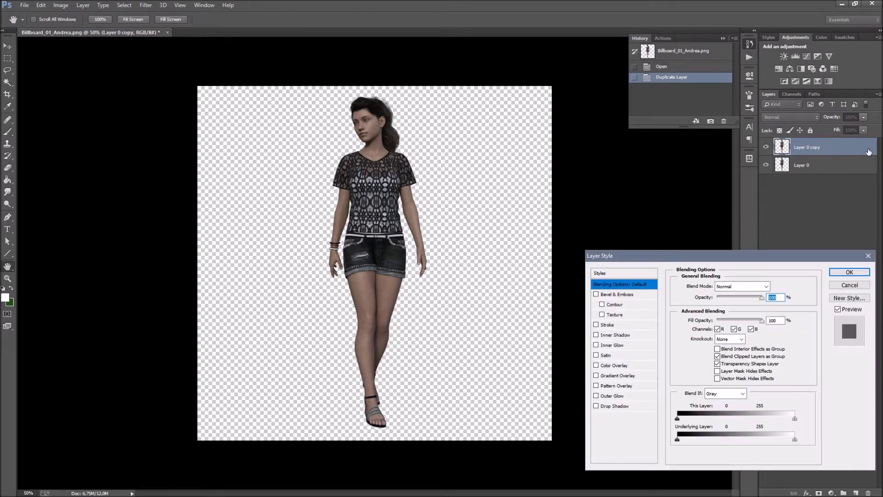
{"action": "left_click", "coordinate": [596, 365]}
{"action": "left_click", "coordinate": [616, 365]}
{"action": "left_click", "coordinate": [778, 287]}
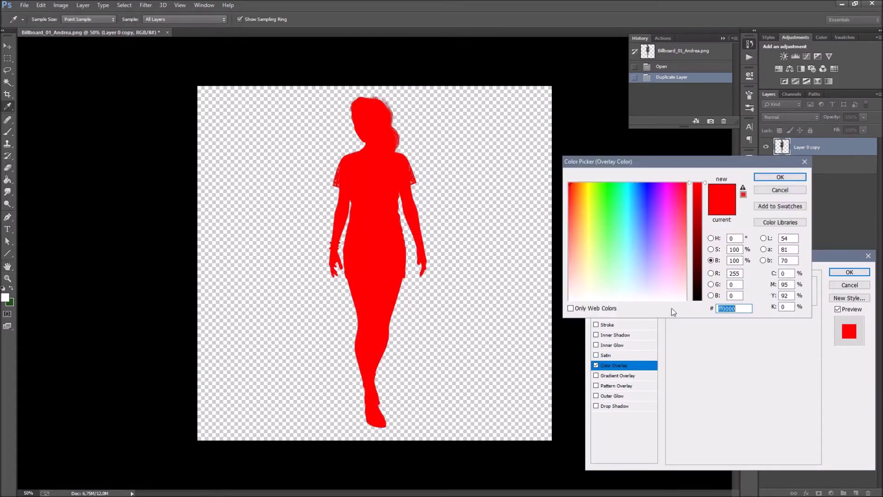
{"action": "left_click_drag", "start_coordinate": [653, 285], "coordinate": [656, 314]}
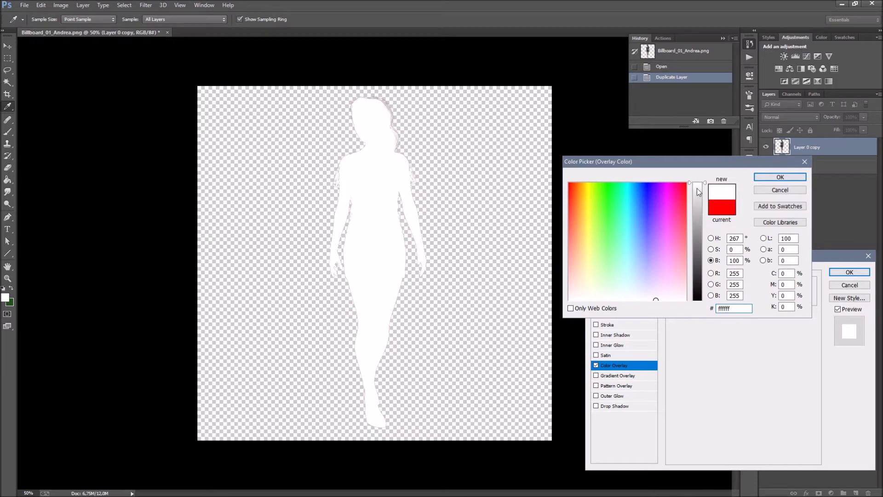
{"action": "left_click", "coordinate": [780, 177]}
{"action": "left_click", "coordinate": [849, 272]}
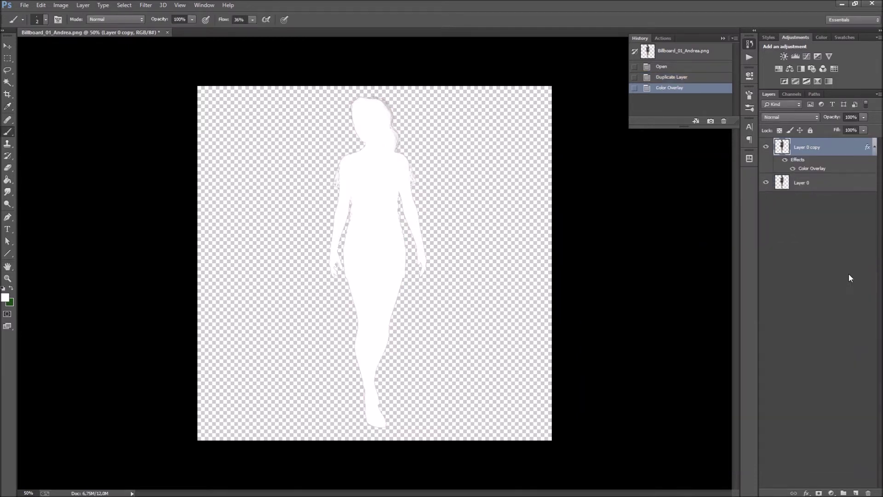
Add a new layer directly below Layer 0 copy and fill it with black (000000) using the Paint Bucket.
{"action": "left_click", "coordinate": [856, 493]}
{"action": "left_click_drag", "start_coordinate": [810, 150], "coordinate": [804, 188]}
{"action": "left_click", "coordinate": [5, 297]}
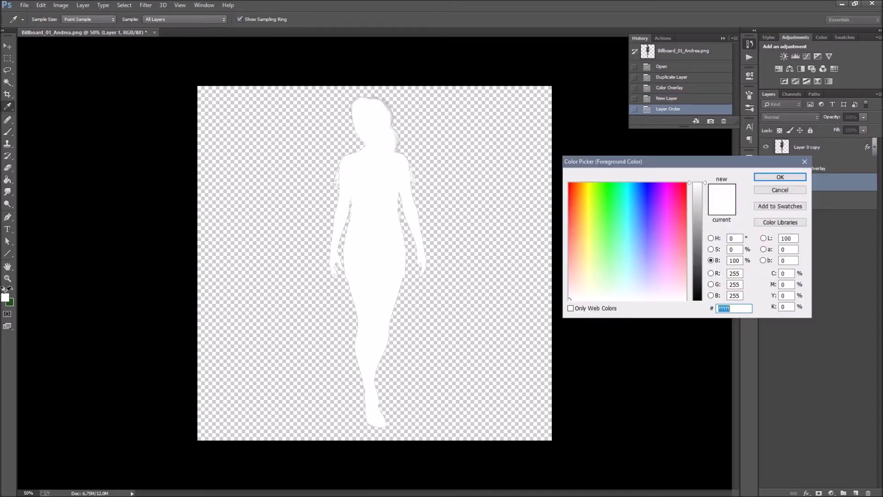
{"action": "left_click_drag", "start_coordinate": [694, 249], "coordinate": [694, 314]}
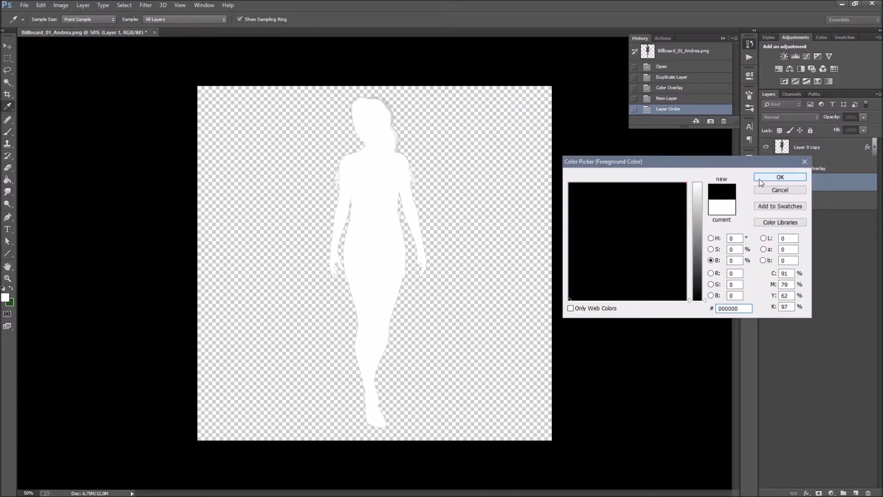
{"action": "left_click", "coordinate": [780, 177]}
{"action": "key", "text": "b"}
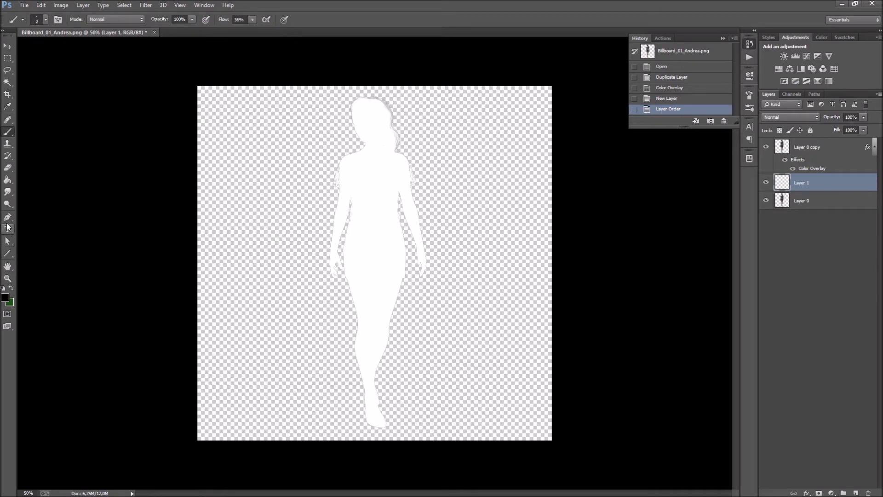
{"action": "left_click", "coordinate": [8, 182]}
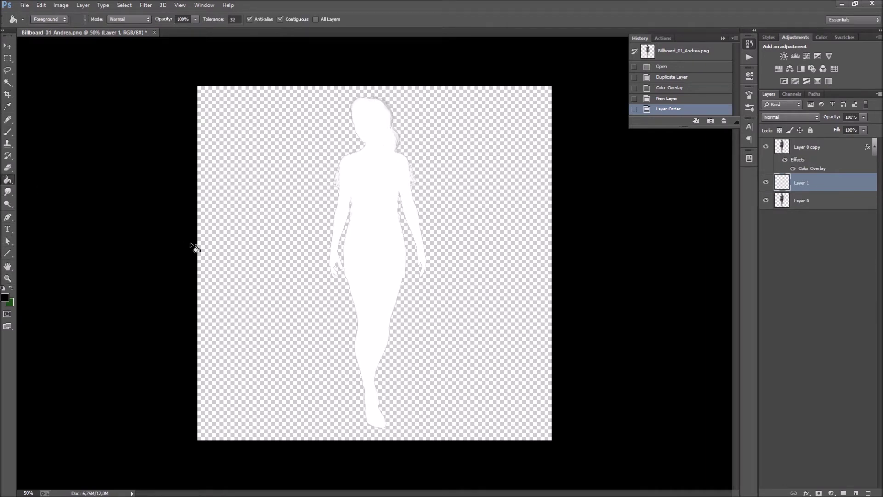
{"action": "left_click", "coordinate": [217, 240]}
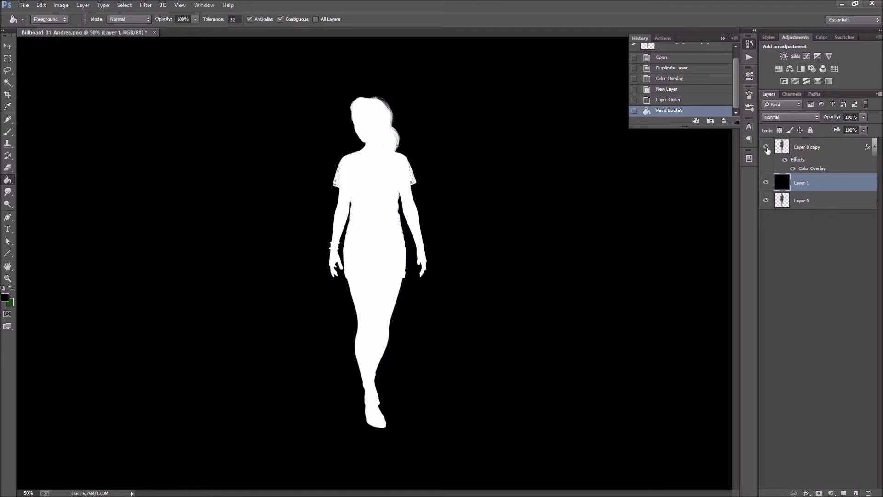
Move Layer 0 above the black Layer 1 and hide Layer 0 copy to compare the figure with its white silhouette.
{"action": "left_click_drag", "start_coordinate": [807, 203], "coordinate": [801, 174]}
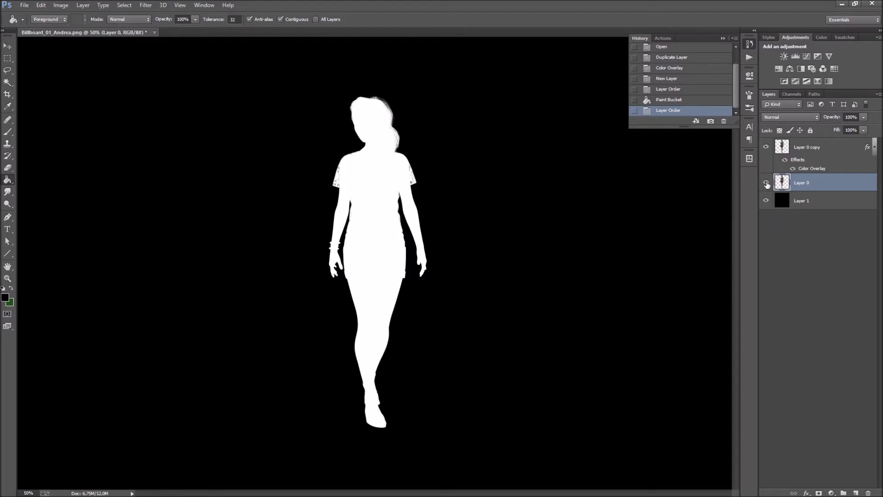
{"action": "left_click", "coordinate": [765, 147]}
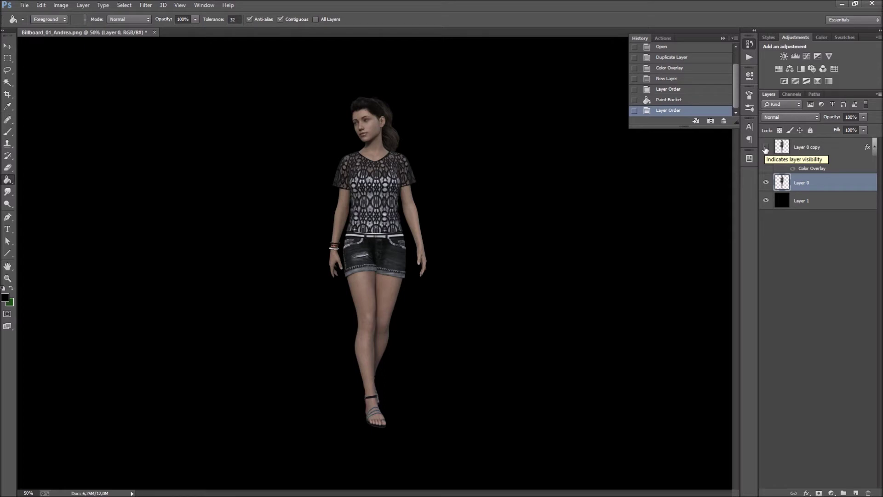
{"action": "left_click", "coordinate": [766, 148]}
{"action": "left_click", "coordinate": [765, 148]}
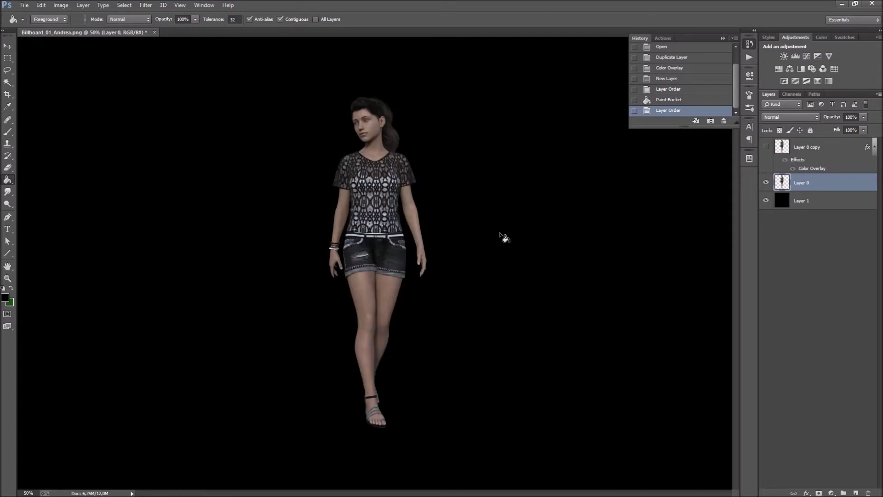
{"action": "left_click", "coordinate": [766, 148]}
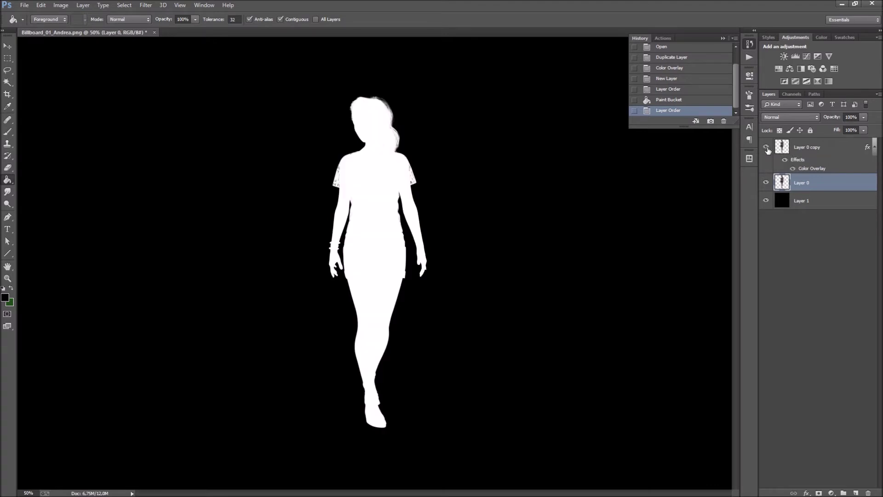
{"action": "left_click", "coordinate": [766, 148]}
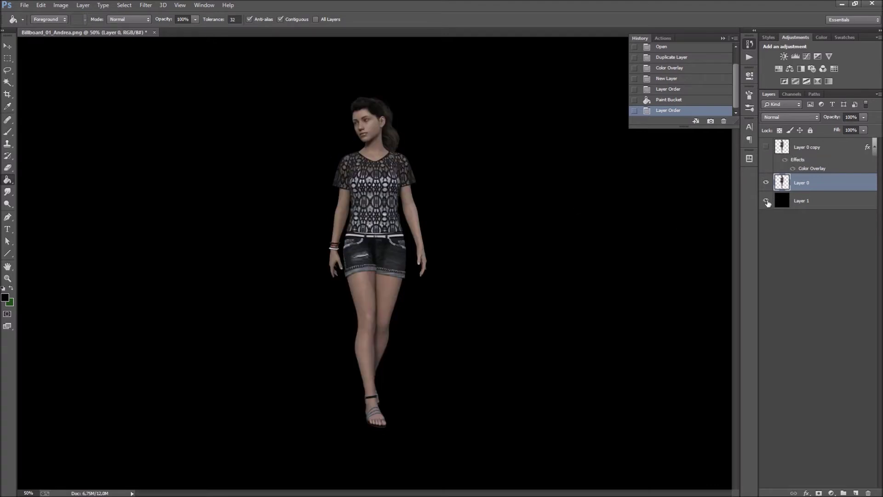
Check the figure without the black layer, restore that layer, show Layer 0 copy and hide Layer 0 to isolate the mask.
{"action": "left_click", "coordinate": [766, 202]}
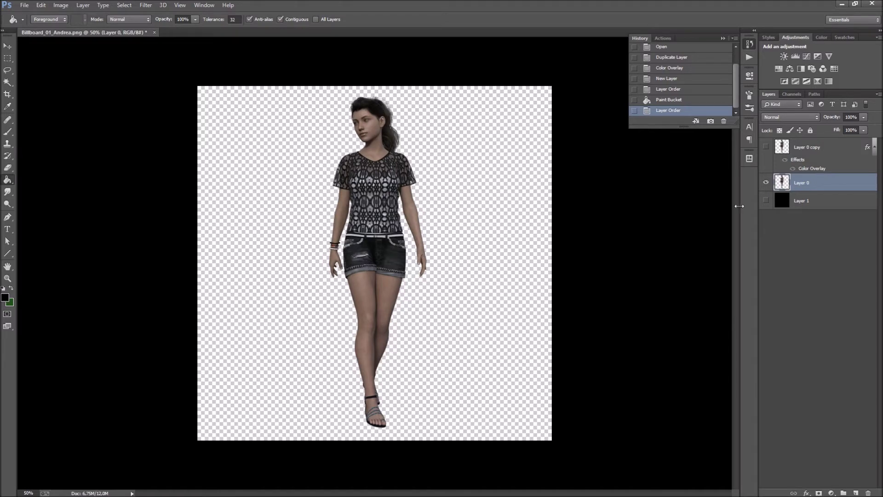
{"action": "left_click", "coordinate": [766, 201]}
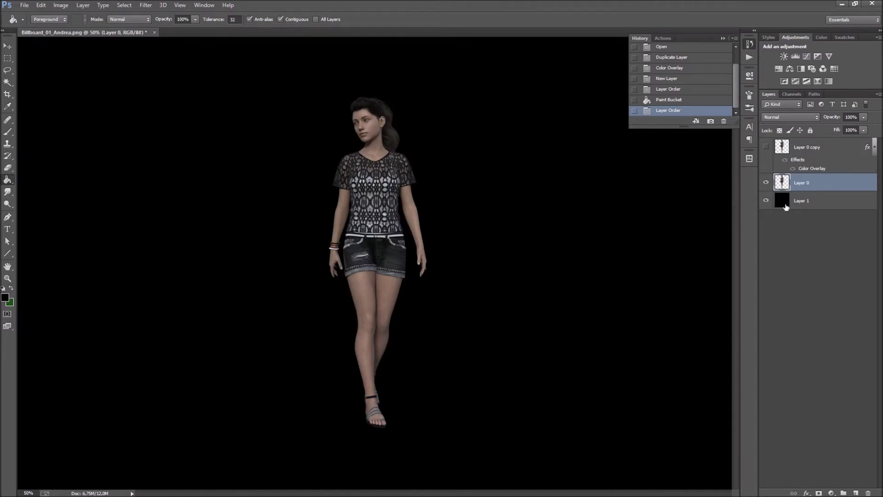
{"action": "left_click", "coordinate": [766, 147]}
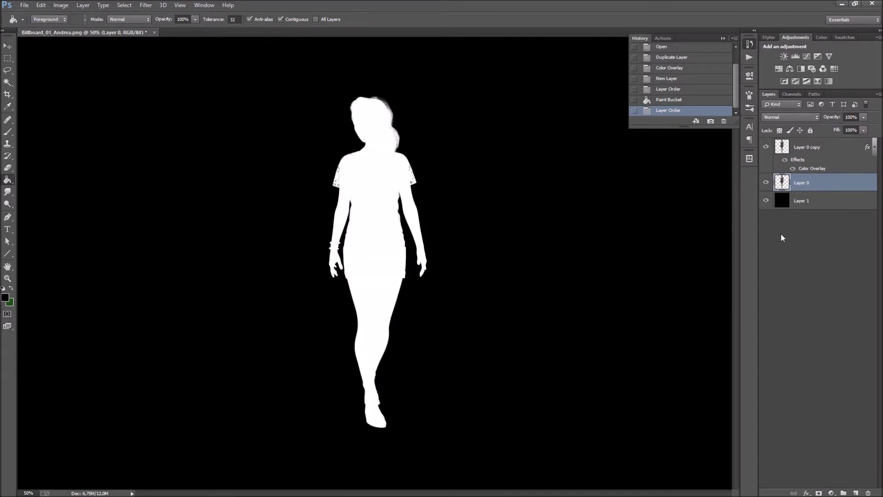
{"action": "left_click", "coordinate": [765, 183]}
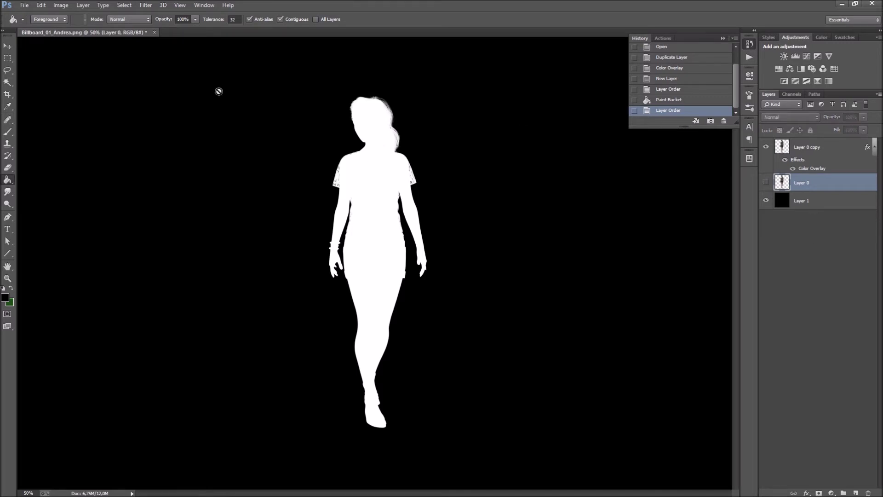
Save the black-and-white mask as the PNG Billboard_01_Andrea_BW.png in the Freebies folder with Smallest / Slow compression and no interlacing.
{"action": "left_click", "coordinate": [25, 5]}
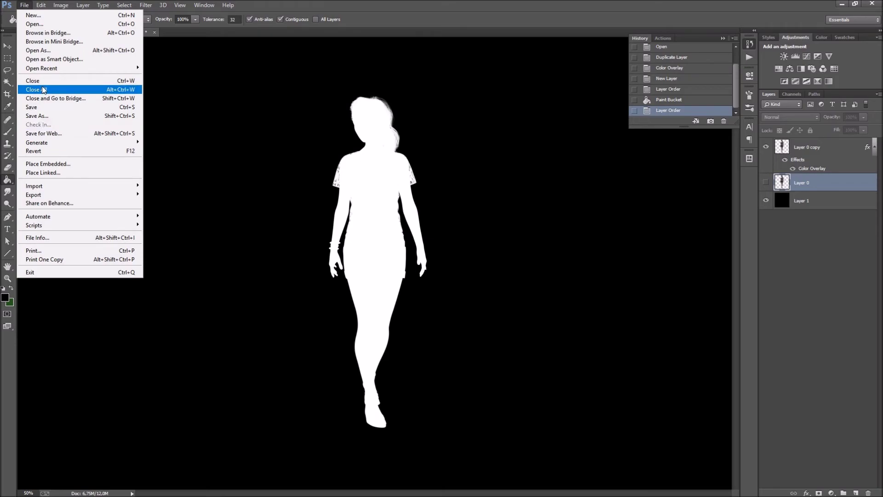
{"action": "left_click", "coordinate": [37, 115]}
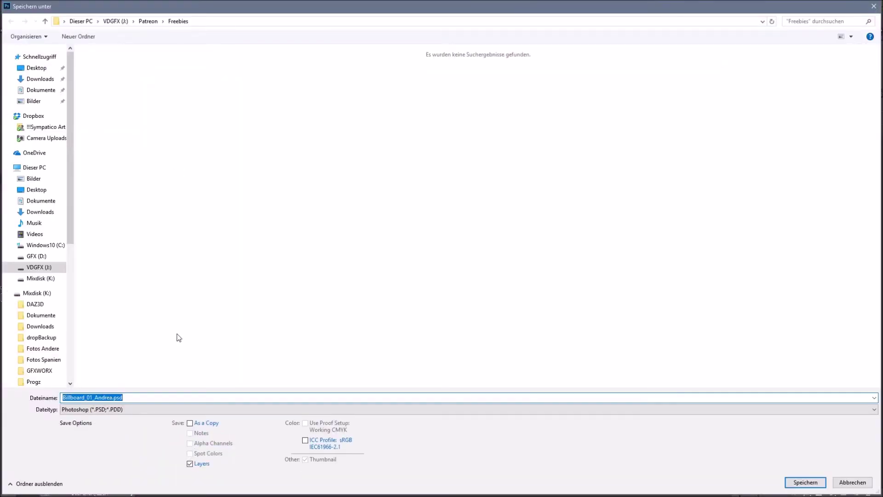
{"action": "left_click", "coordinate": [134, 410]}
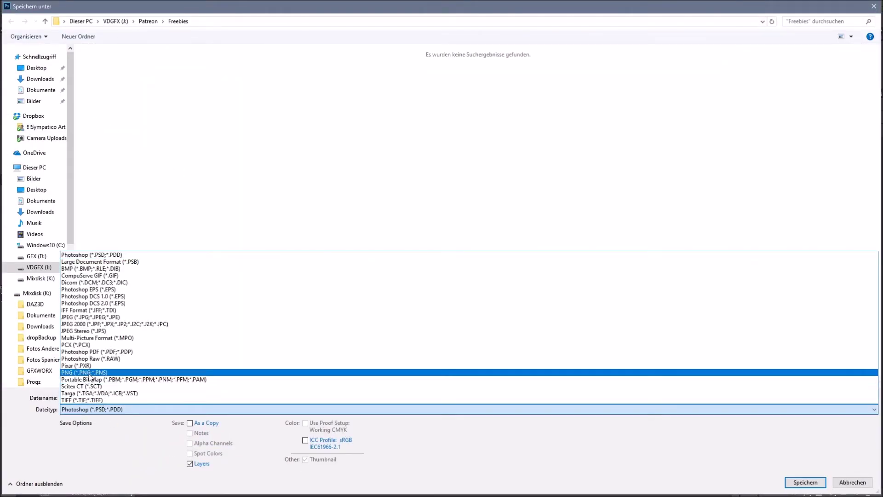
{"action": "left_click", "coordinate": [116, 368]}
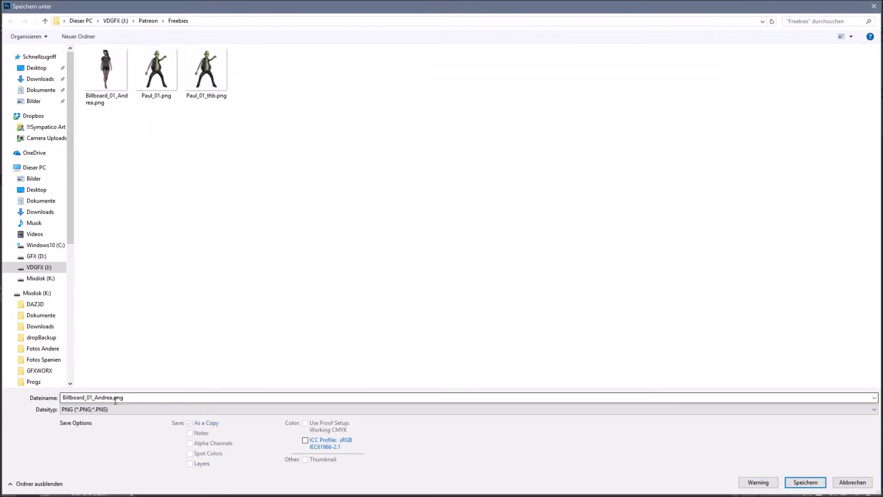
{"action": "left_click", "coordinate": [157, 397]}
{"action": "key", "text": "End"}
{"action": "key", "text": "Left"}
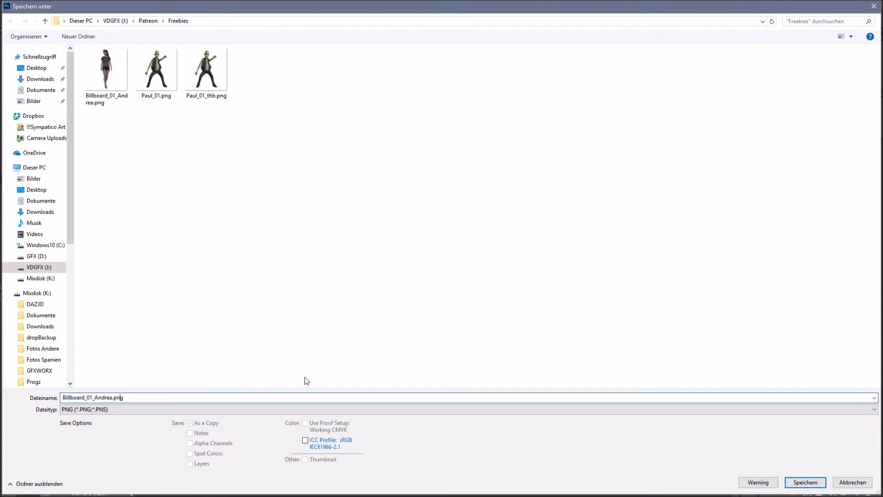
{"action": "type", "text": "_BW"}
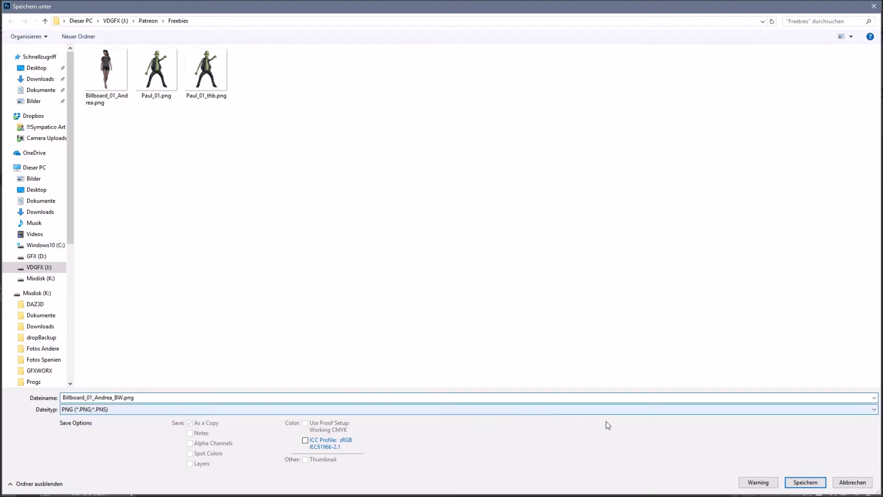
{"action": "left_click", "coordinate": [813, 481]}
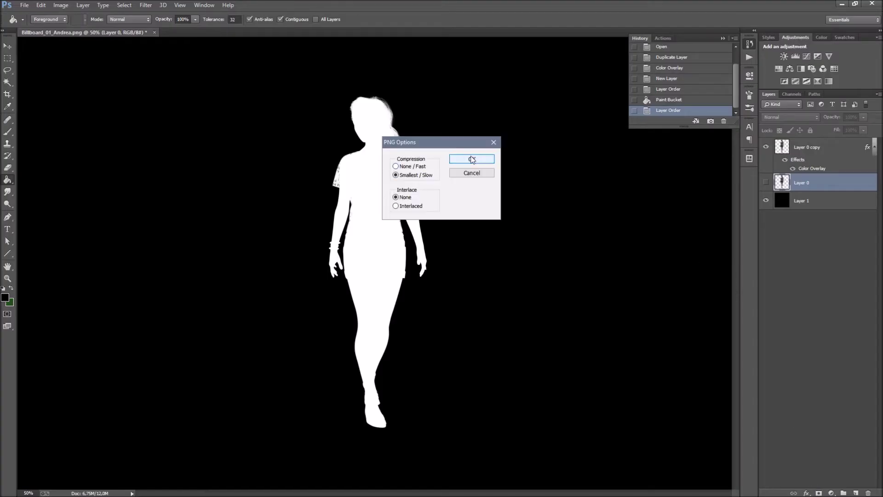
{"action": "left_click", "coordinate": [472, 159]}
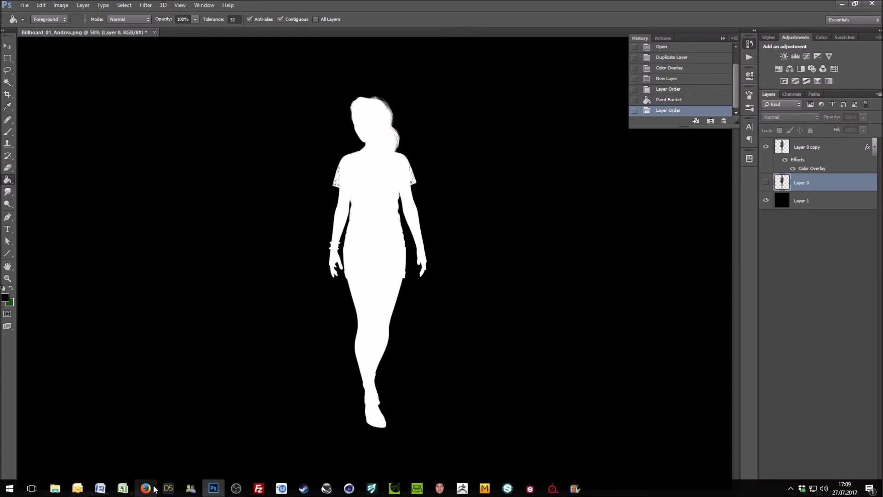
Switch to DAZ Studio and create a 1 m plane primitive at World Center with primary axis Z Positive.
{"action": "left_click", "coordinate": [168, 488]}
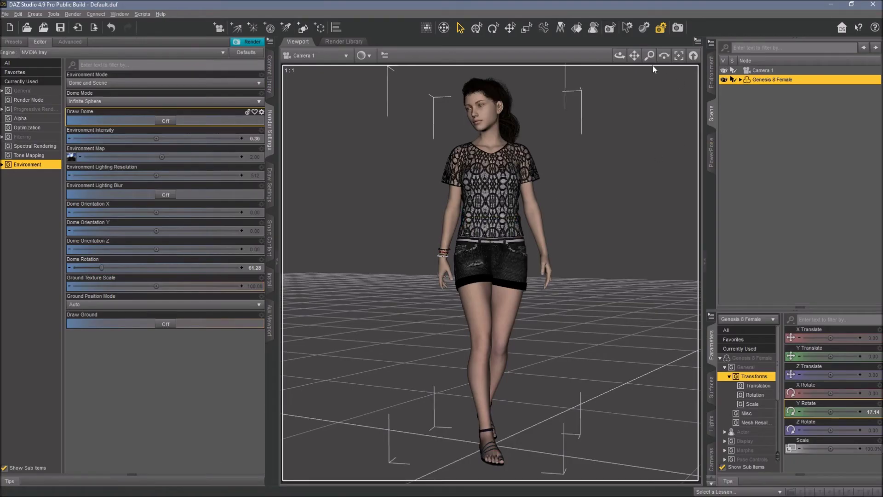
{"action": "left_click_drag", "start_coordinate": [634, 56], "coordinate": [527, 58]}
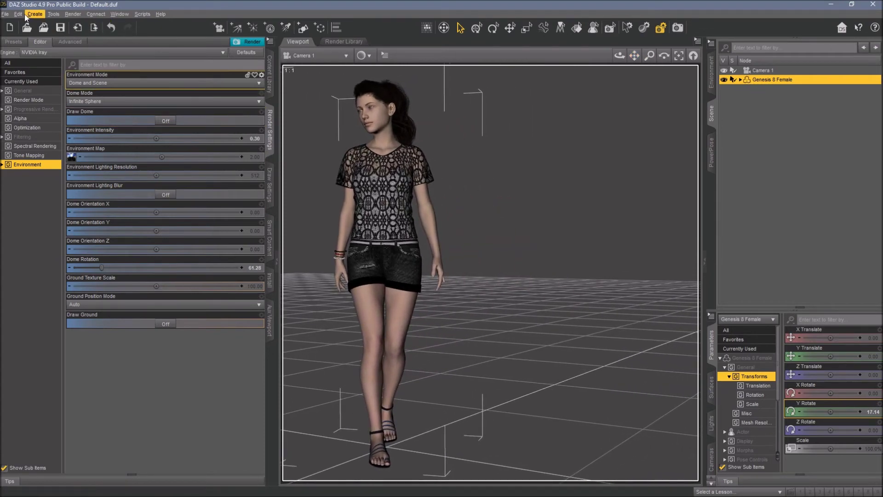
{"action": "left_click", "coordinate": [39, 14]}
{"action": "left_click", "coordinate": [39, 84]}
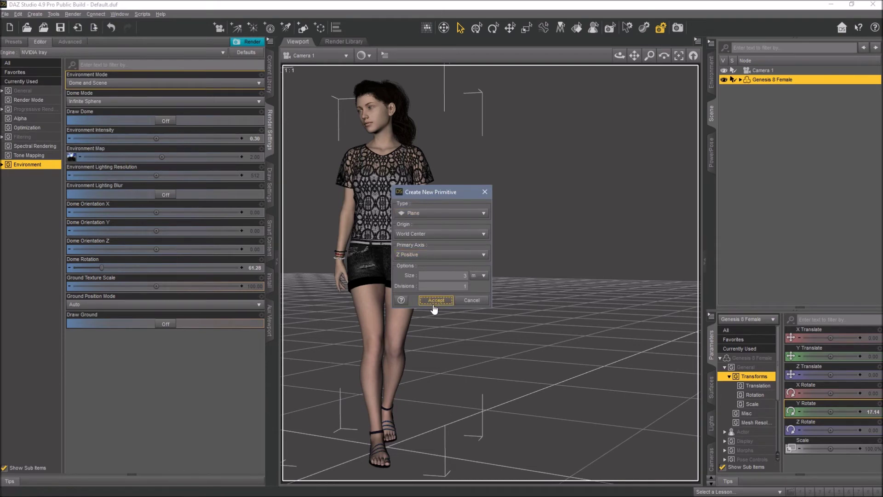
{"action": "left_click", "coordinate": [479, 276]}
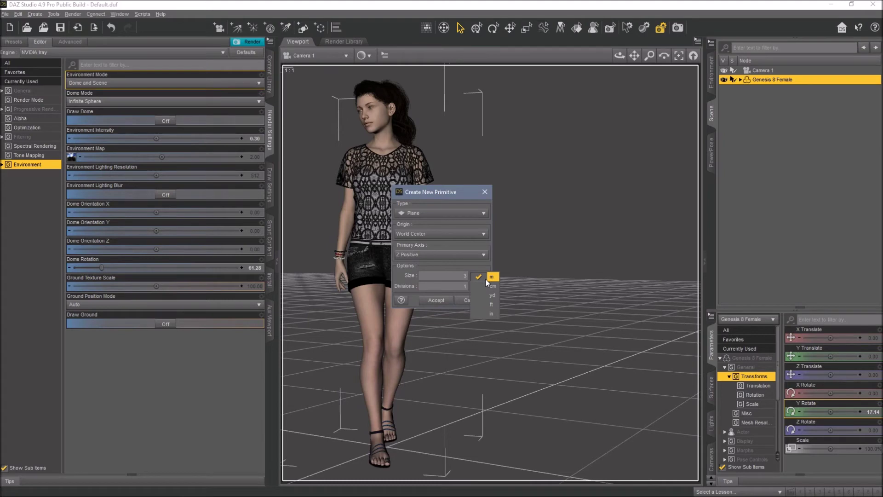
{"action": "left_click", "coordinate": [490, 277]}
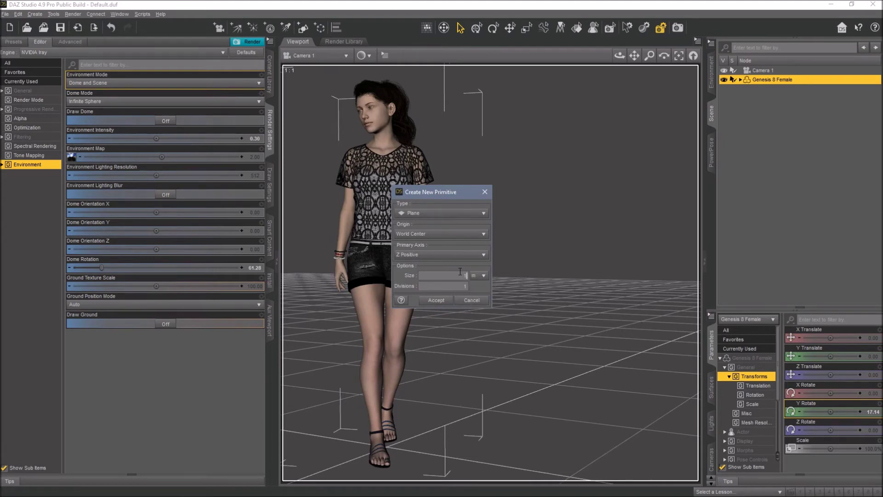
{"action": "key", "text": "Return"}
Position the plane beside the figure with Y Translate 50.00 and X Translate about 87.64.
{"action": "left_click", "coordinate": [765, 90]}
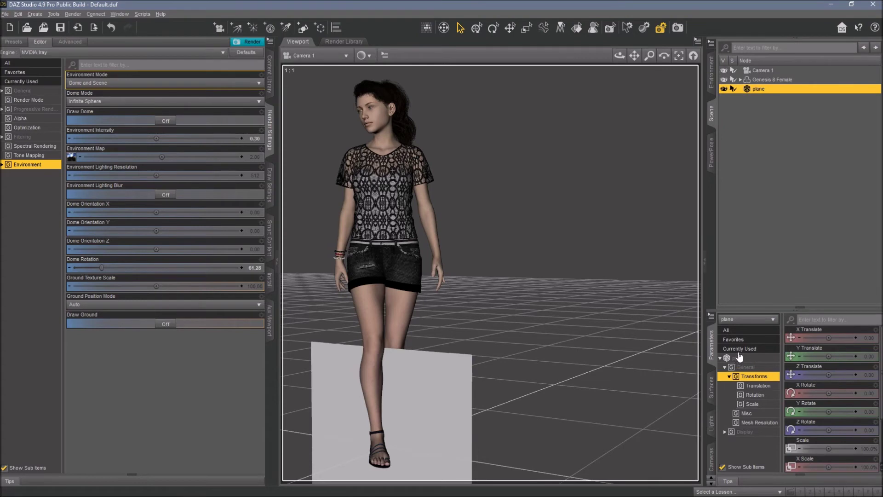
{"action": "left_click", "coordinate": [739, 331]}
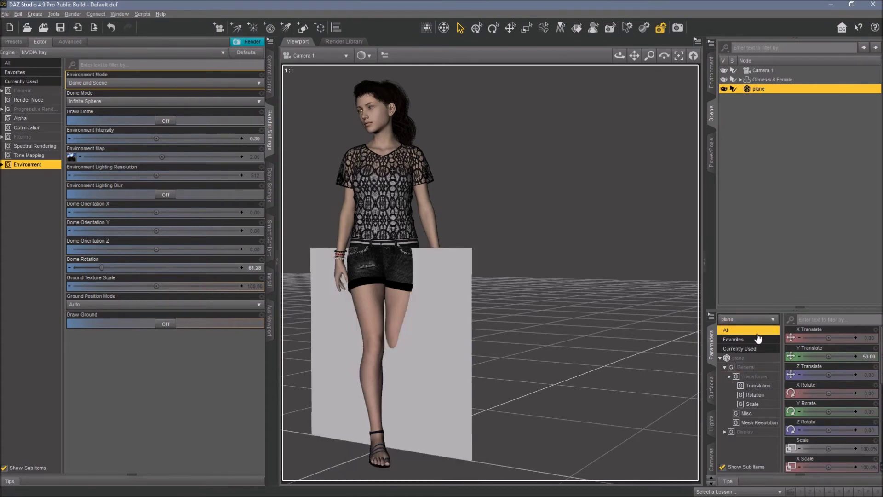
{"action": "left_click_drag", "start_coordinate": [828, 336], "coordinate": [828, 337]}
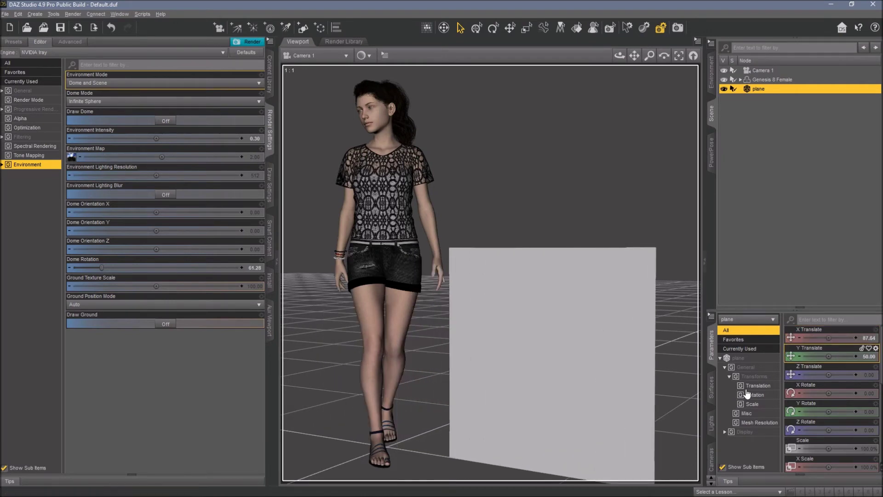
Assign Billboard_01_Andrea.png from the Patreon\Freebies folder as the plane's Diffuse Color map.
{"action": "left_click", "coordinate": [712, 388]}
{"action": "left_click", "coordinate": [741, 366]}
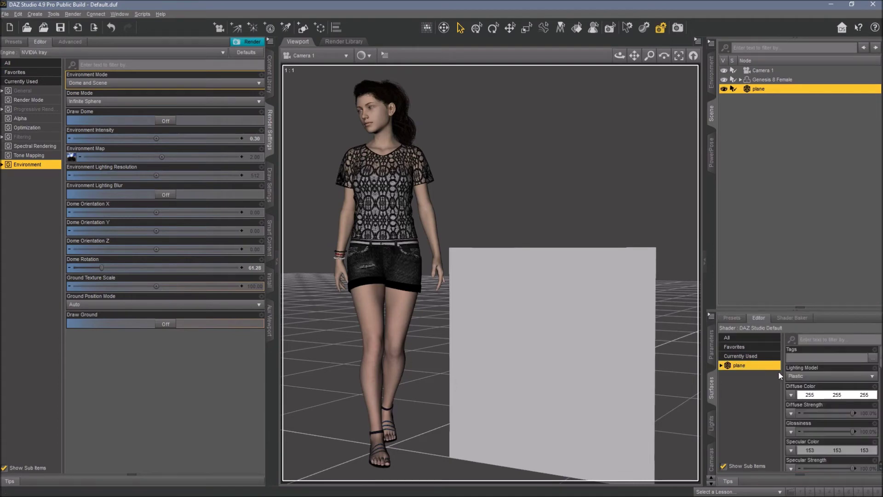
{"action": "left_click", "coordinate": [791, 394]}
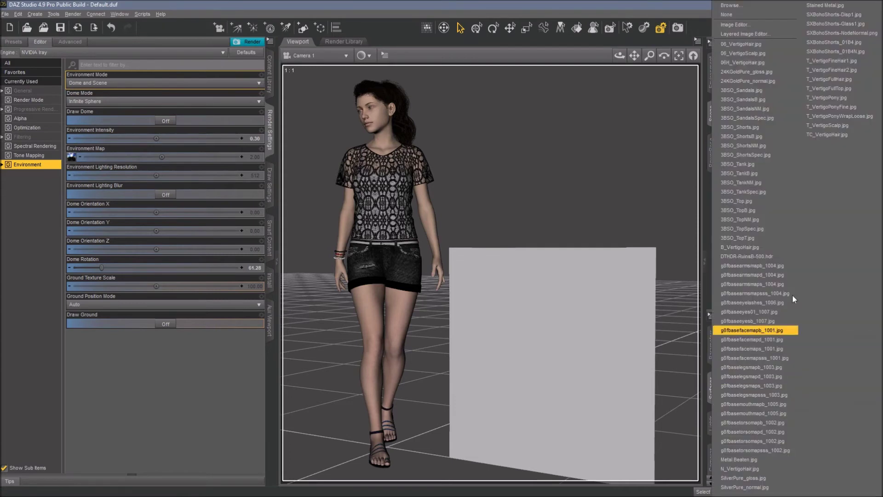
{"action": "left_click", "coordinate": [735, 7]}
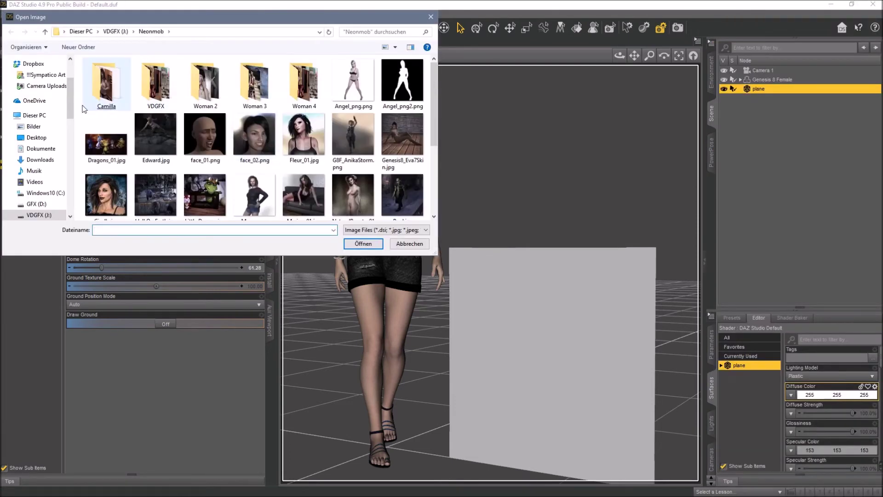
{"action": "left_click", "coordinate": [116, 31]}
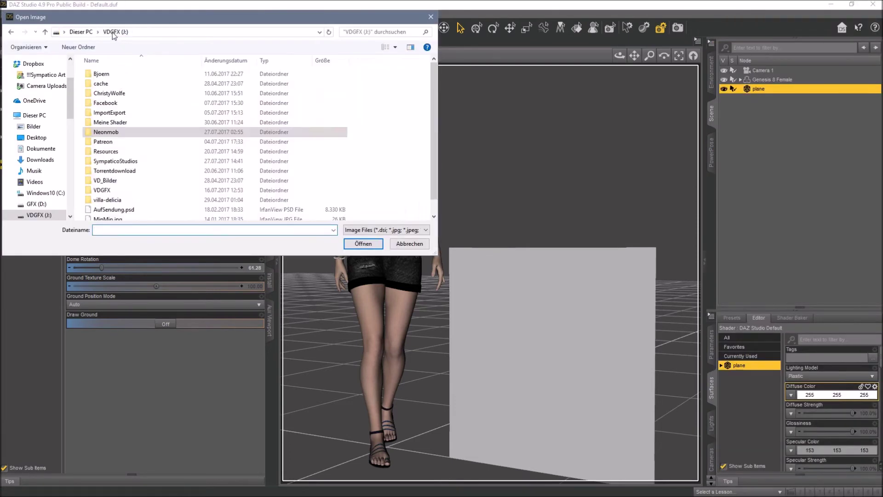
{"action": "double_click", "coordinate": [103, 141]}
{"action": "double_click", "coordinate": [130, 103]}
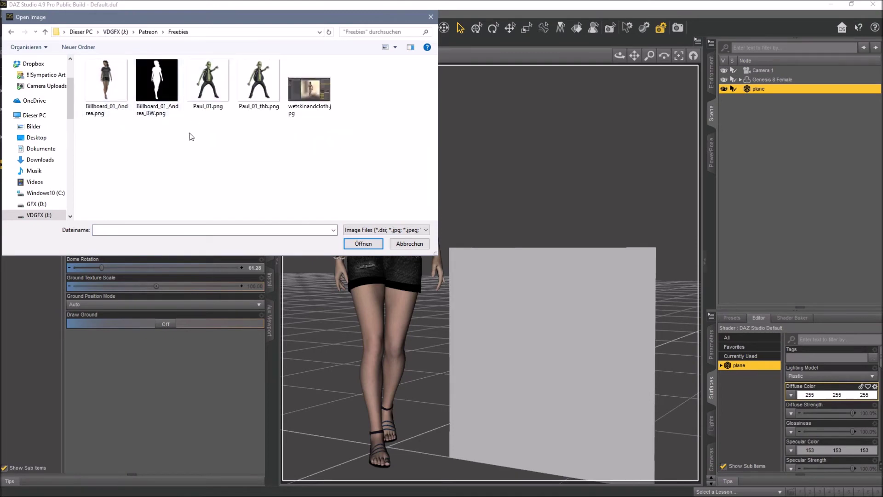
{"action": "left_click", "coordinate": [108, 93]}
{"action": "double_click", "coordinate": [107, 94]}
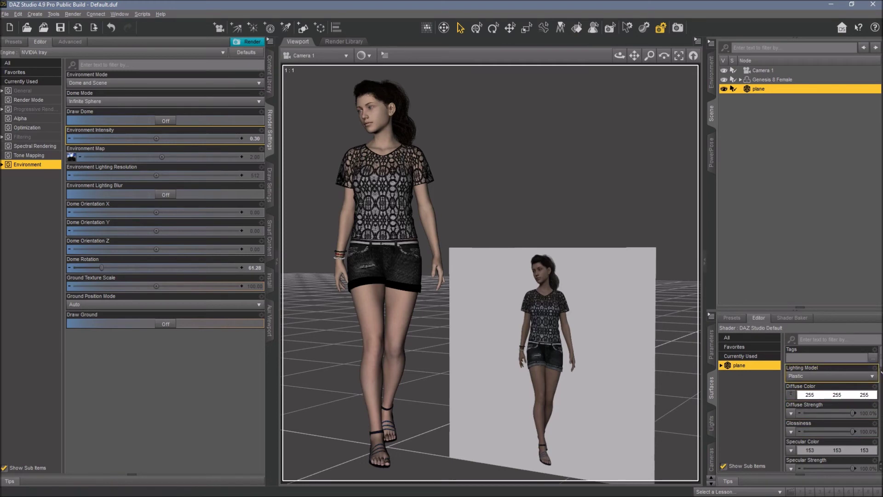
Assign Billboard_01_Andrea_BW.png as the plane's Opacity Strength map to cut out the background.
{"action": "scroll", "coordinate": [880, 380], "scroll_direction": "down", "scroll_amount": 3}
{"action": "left_click_drag", "start_coordinate": [881, 382], "coordinate": [881, 392]}
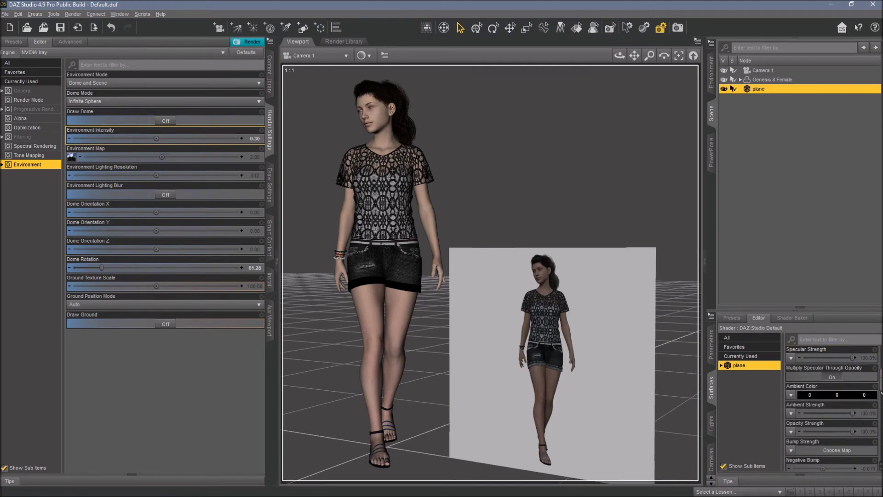
{"action": "left_click", "coordinate": [791, 431]}
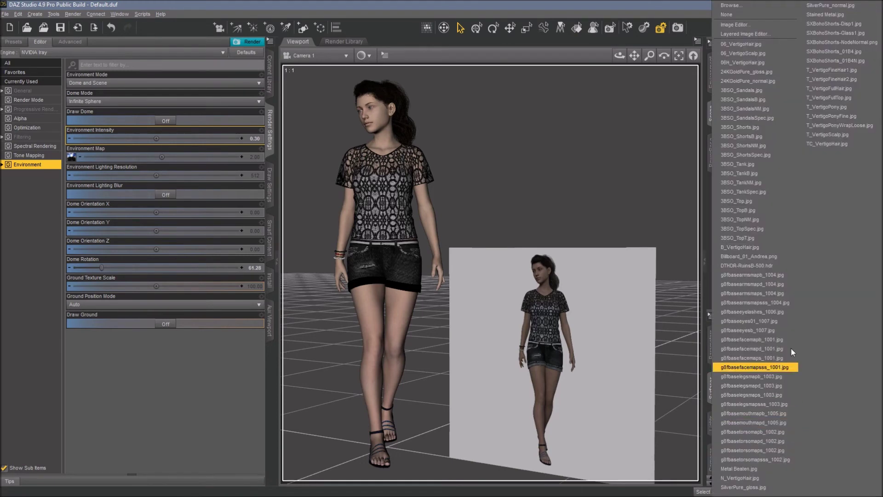
{"action": "left_click", "coordinate": [749, 11]}
{"action": "double_click", "coordinate": [158, 86]}
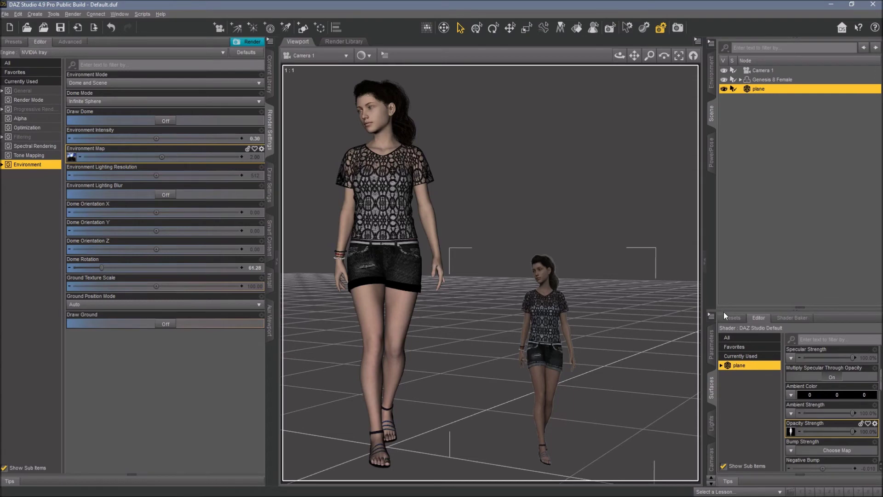
Scale the billboard plane to about 183.5% and set its Y Translate to about 83.55 to match the figure's height.
{"action": "left_click", "coordinate": [712, 344]}
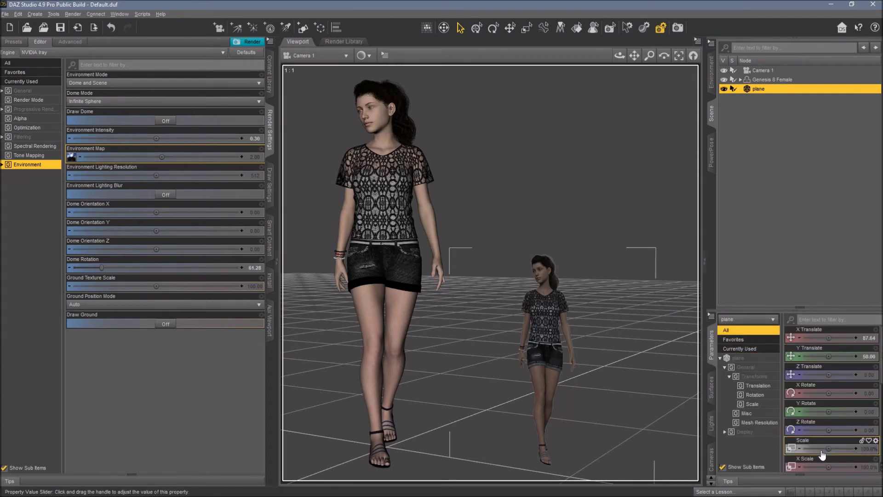
{"action": "left_click_drag", "start_coordinate": [823, 455], "coordinate": [846, 455]}
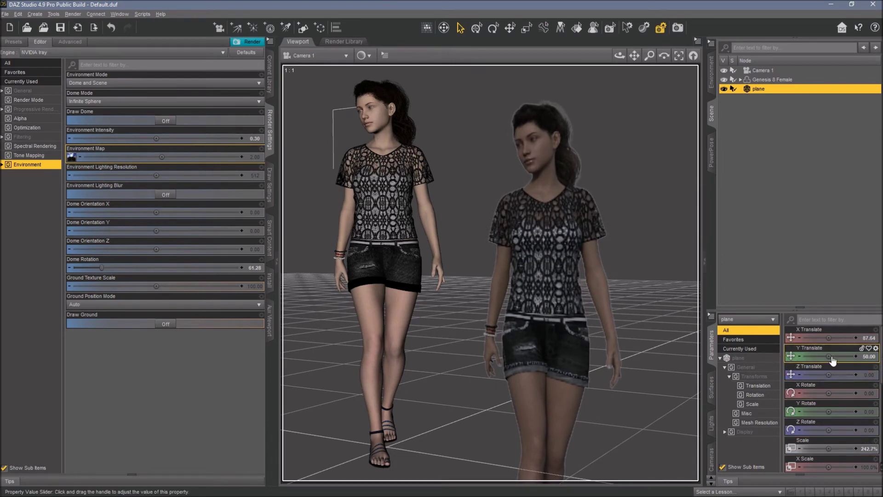
{"action": "left_click_drag", "start_coordinate": [829, 448], "coordinate": [816, 448]}
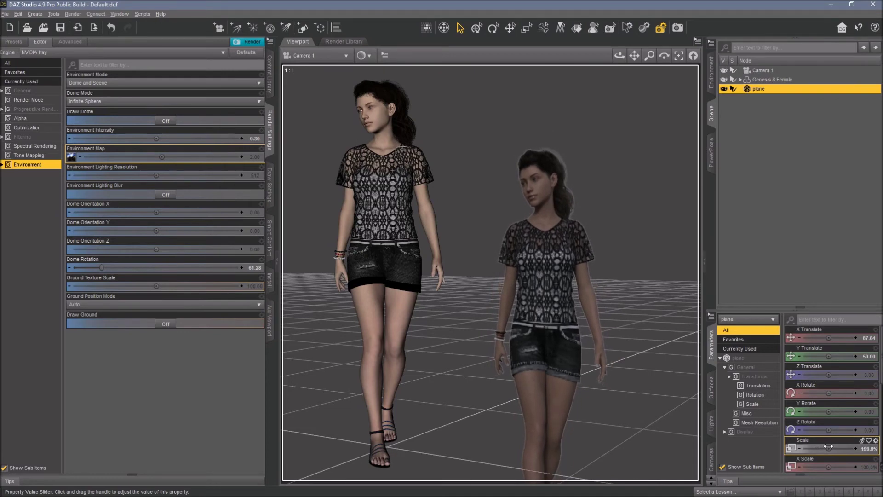
{"action": "left_click_drag", "start_coordinate": [828, 356], "coordinate": [840, 356]}
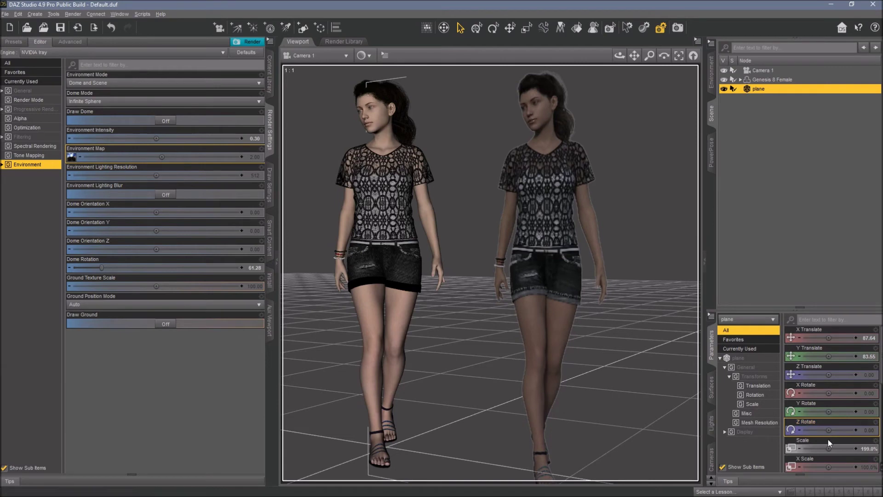
{"action": "left_click_drag", "start_coordinate": [829, 447], "coordinate": [827, 447]}
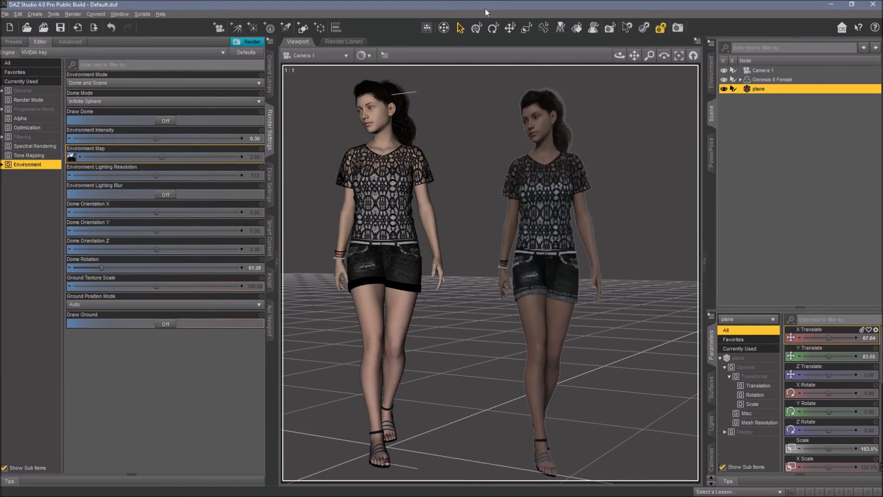
Set the viewport draw style to NVIDIA Iray to preview the billboard next to the Genesis 8 Female.
{"action": "left_click", "coordinate": [363, 55]}
{"action": "left_click", "coordinate": [381, 164]}
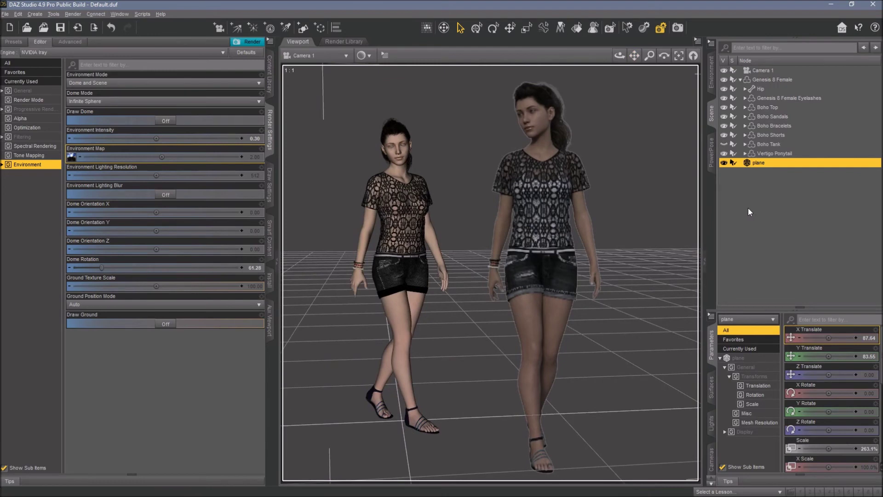
{"action": "left_click", "coordinate": [363, 55]}
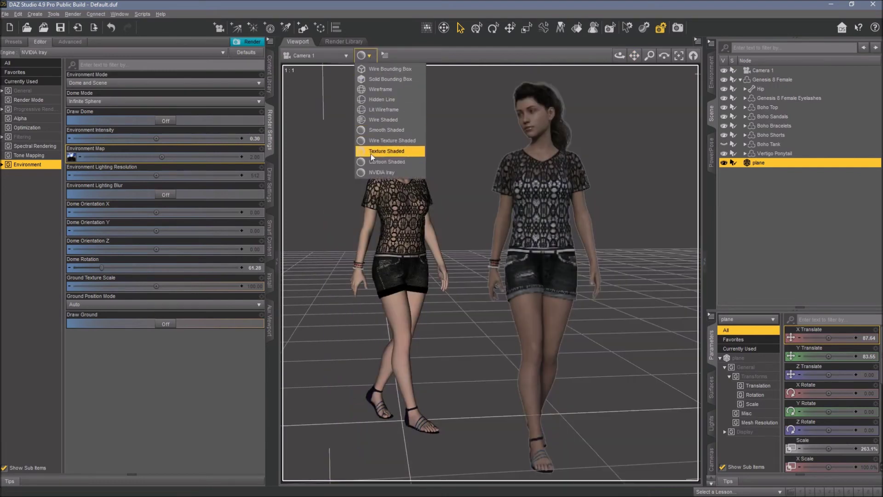
{"action": "left_click", "coordinate": [375, 173]}
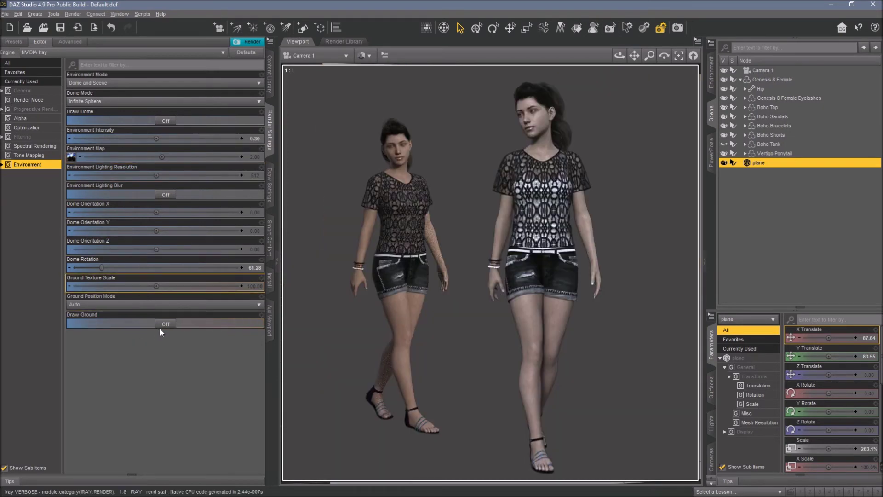
Turn on Draw Ground in the Environment render settings and set the Ground Position Mode to Manual.
{"action": "left_click", "coordinate": [160, 327]}
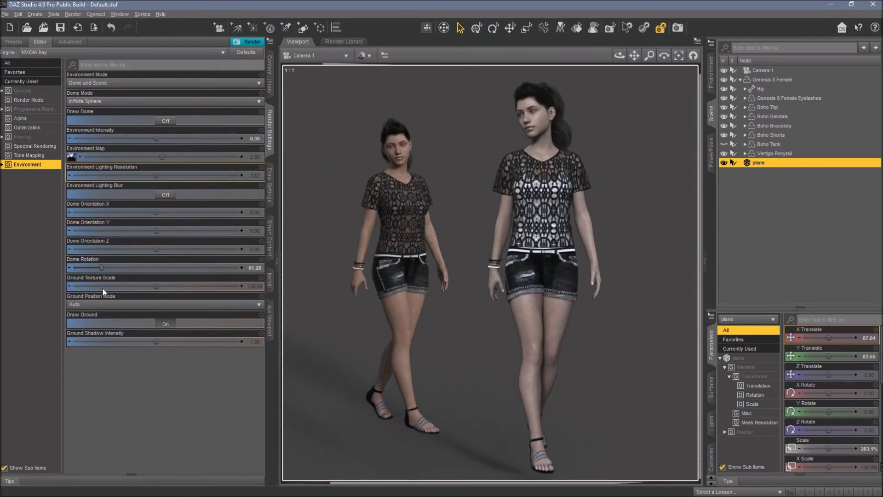
{"action": "left_click", "coordinate": [116, 305]}
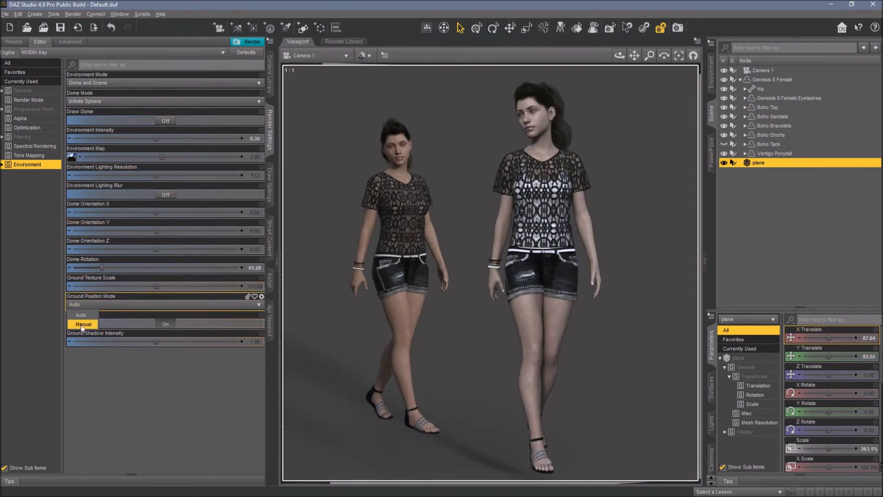
{"action": "left_click", "coordinate": [92, 314]}
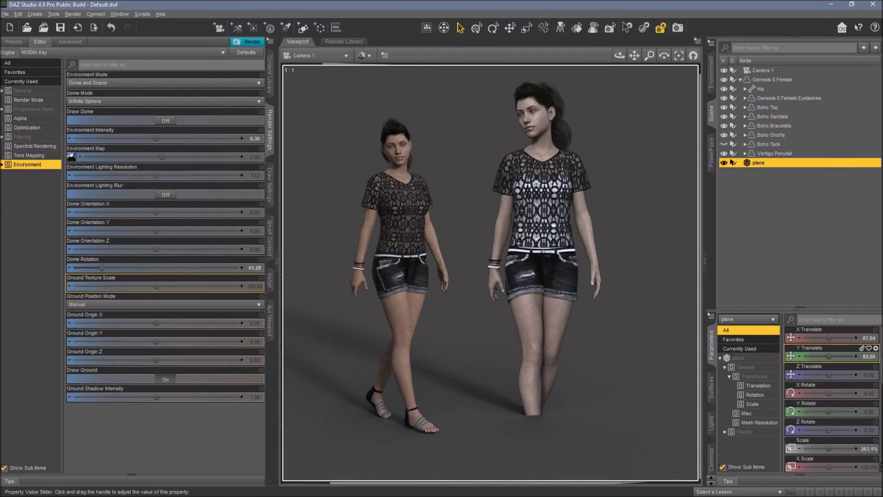
Raise the billboard plane to a Y Translate of about 121.57 to lift the figure's feet above the ground.
{"action": "left_click_drag", "start_coordinate": [828, 356], "coordinate": [836, 356]}
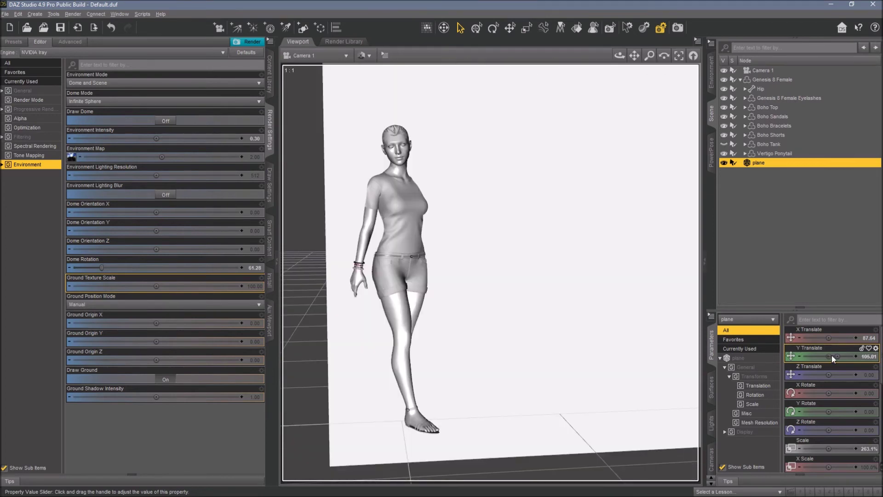
{"action": "left_click_drag", "start_coordinate": [832, 357], "coordinate": [830, 356]}
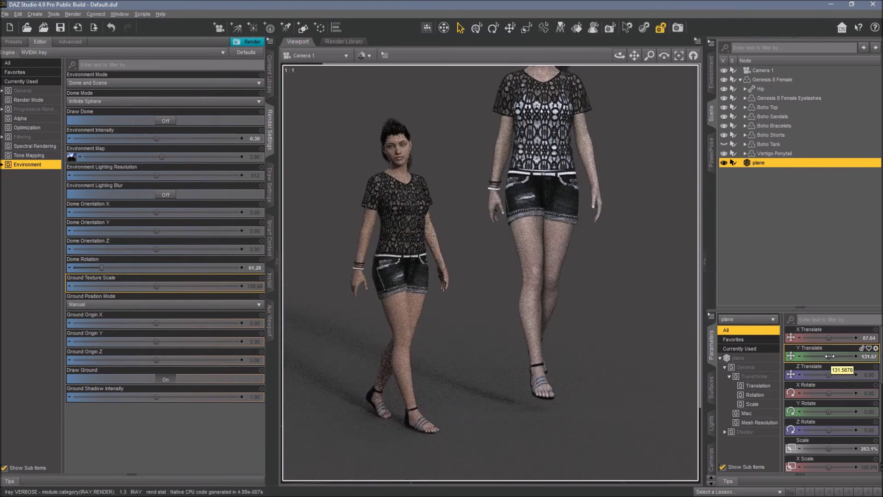
{"action": "left_click", "coordinate": [800, 357]}
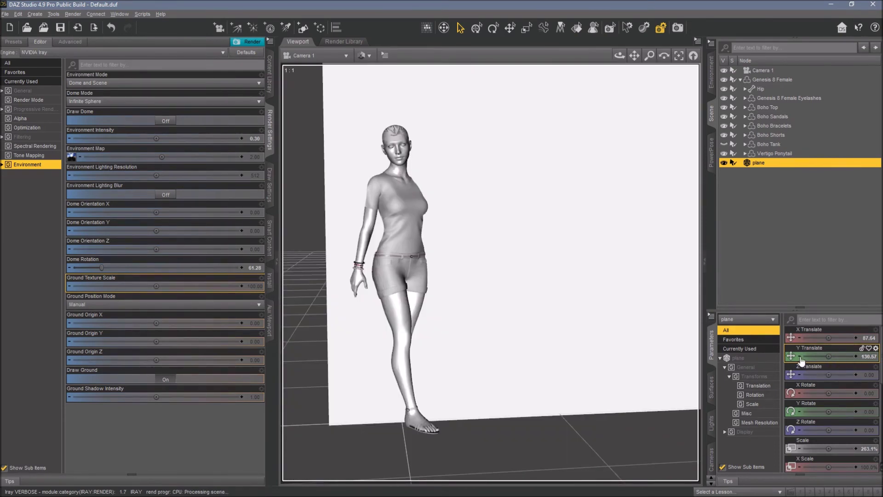
{"action": "left_click", "coordinate": [800, 357]}
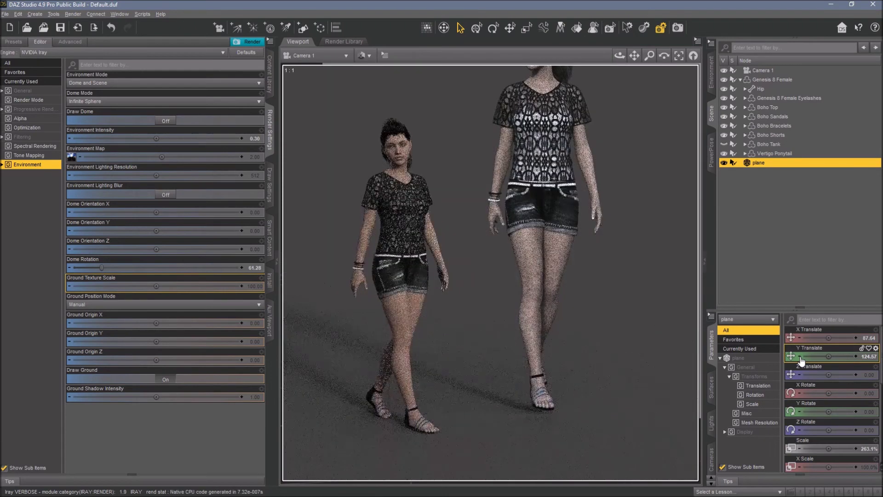
{"action": "left_click", "coordinate": [800, 357]}
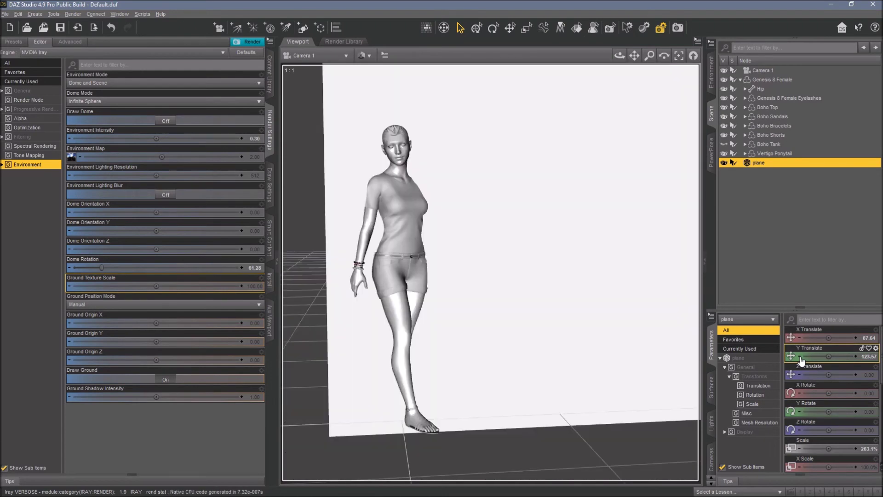
{"action": "left_click", "coordinate": [800, 357]}
{"action": "left_click", "coordinate": [799, 356]}
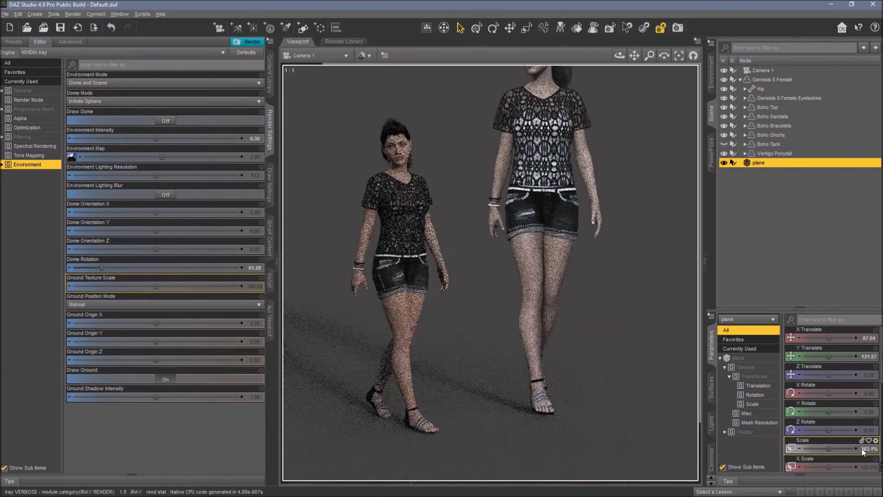
Set the billboard plane's Scale to 200%.
{"action": "left_click", "coordinate": [862, 449]}
{"action": "type", "text": "200"}
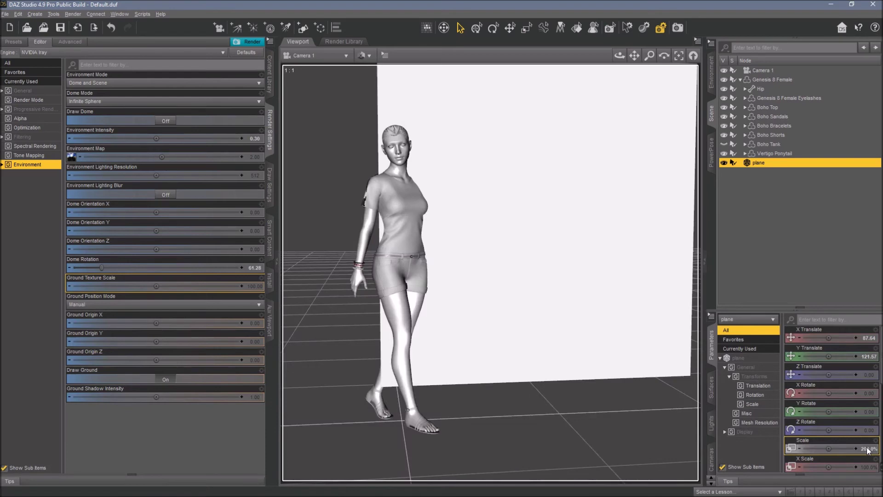
{"action": "key", "text": "Return"}
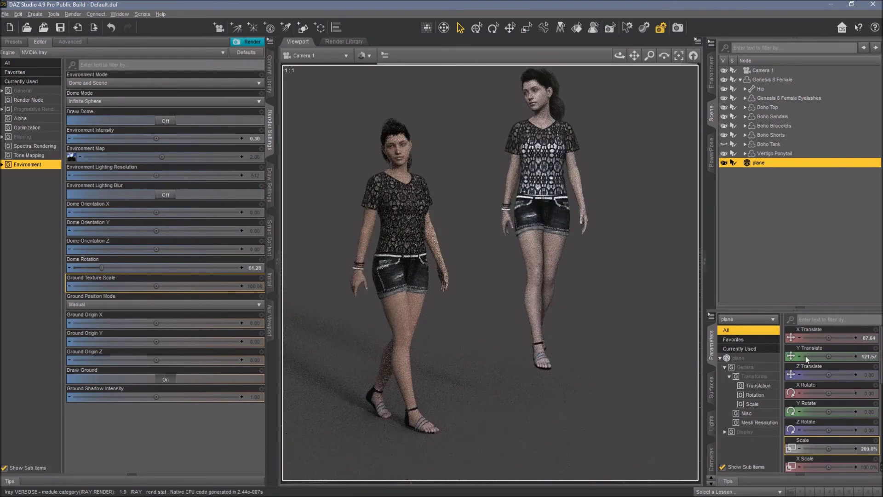
Lower the plane's Y Translate to about 91.50 so the billboard figure lines up with the Genesis 8 Female.
{"action": "left_click_drag", "start_coordinate": [828, 359], "coordinate": [820, 356]}
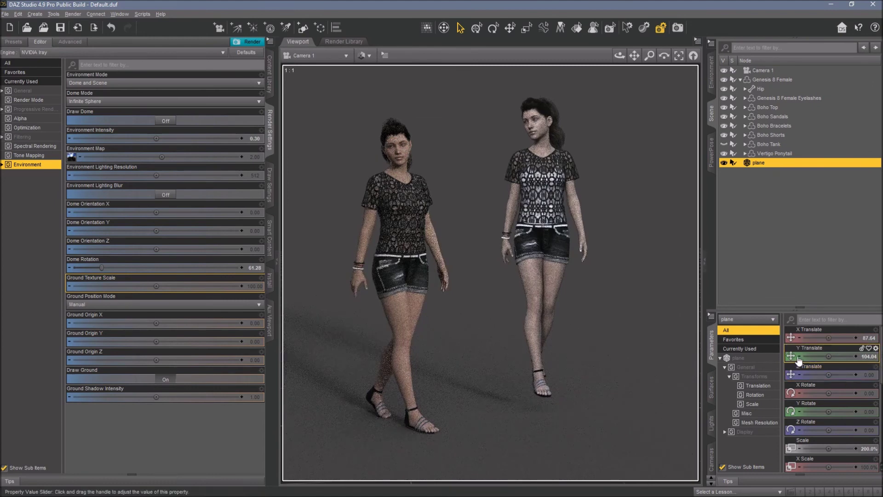
{"action": "left_click", "coordinate": [799, 356]}
{"action": "left_click", "coordinate": [799, 357]}
{"action": "left_click", "coordinate": [799, 357]}
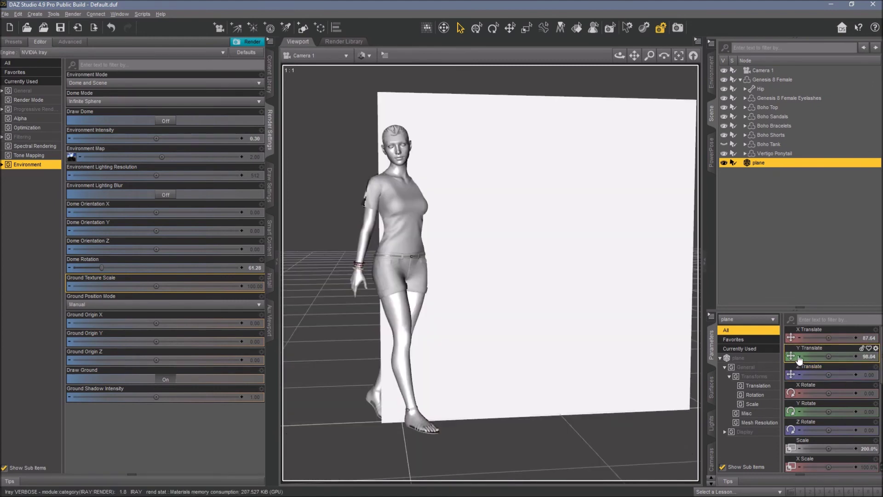
{"action": "left_click", "coordinate": [799, 357]}
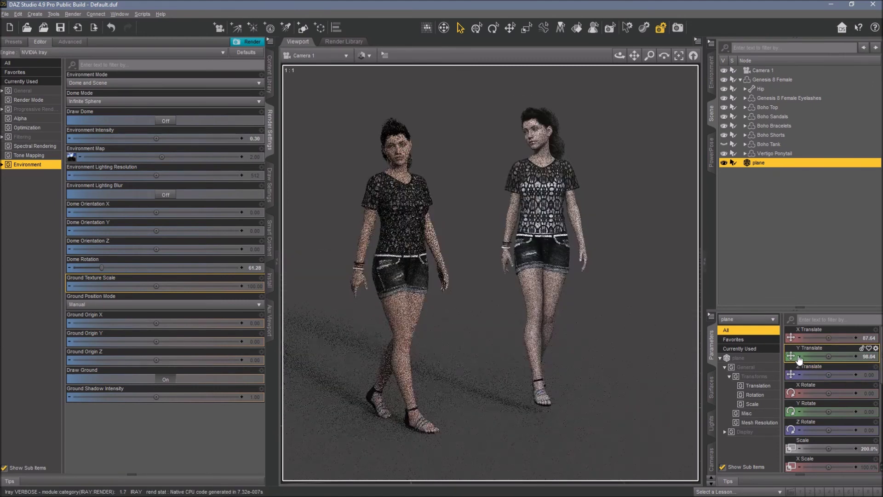
{"action": "left_click", "coordinate": [799, 357]}
{"action": "left_click", "coordinate": [799, 357]}
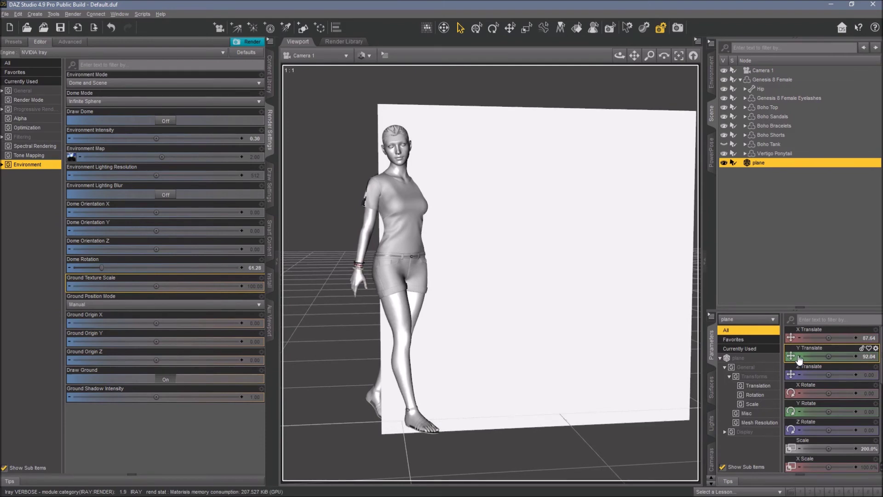
{"action": "left_click", "coordinate": [799, 357]}
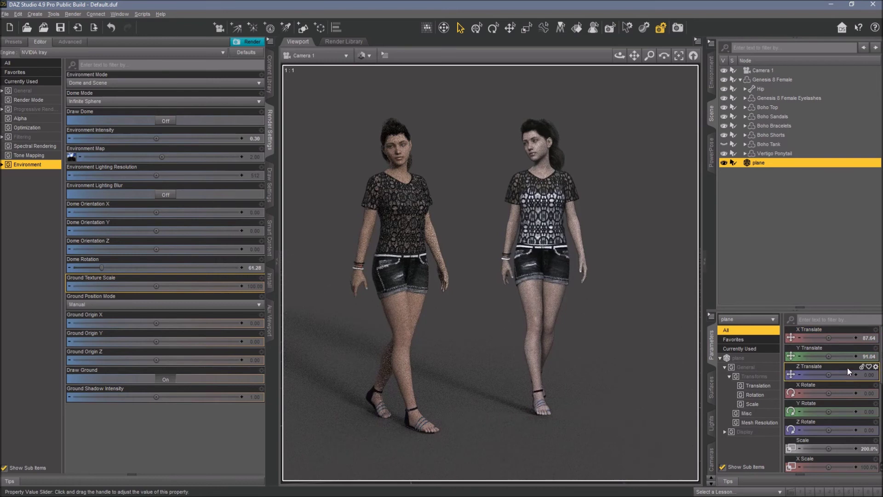
{"action": "left_click_drag", "start_coordinate": [852, 360], "coordinate": [823, 349]}
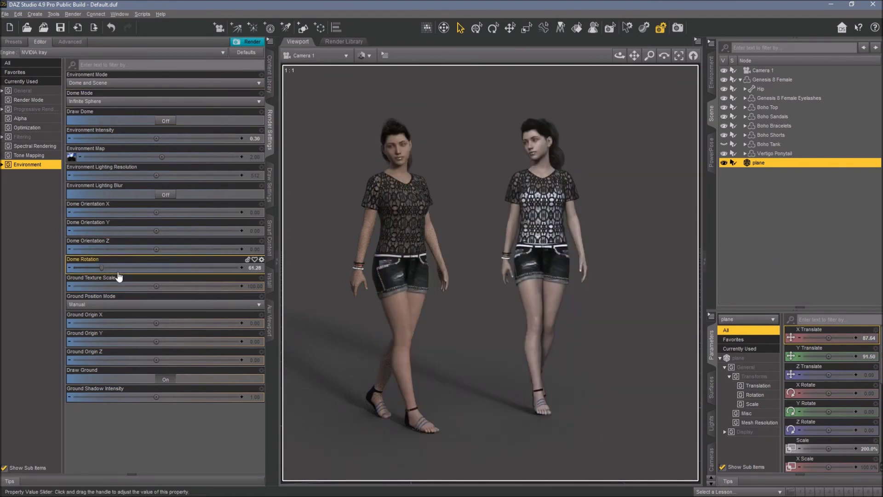
Try several Dome Rotation angles to compare the shadows and settle on about 127.35, keeping Draw Ground on.
{"action": "left_click", "coordinate": [152, 269]}
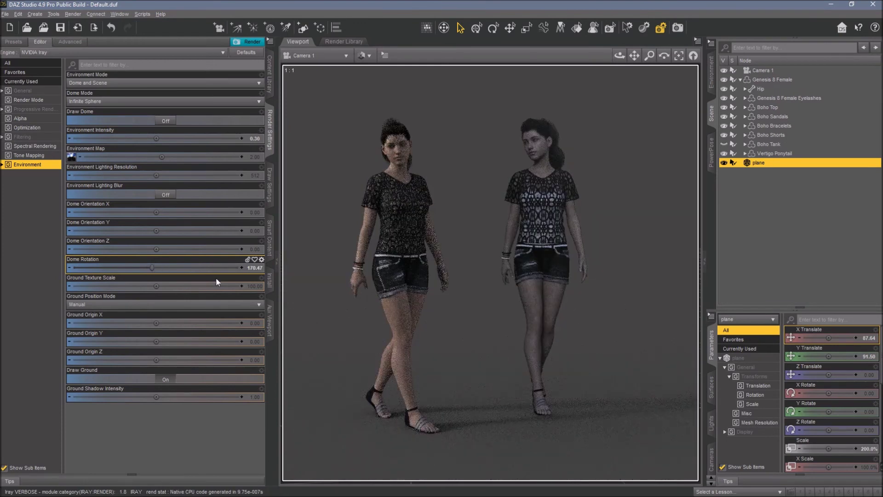
{"action": "left_click", "coordinate": [202, 267]}
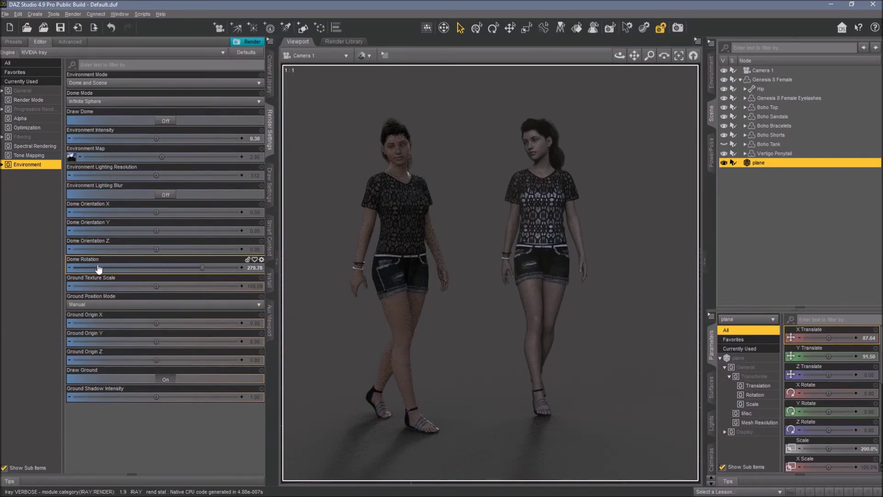
{"action": "left_click", "coordinate": [84, 266]}
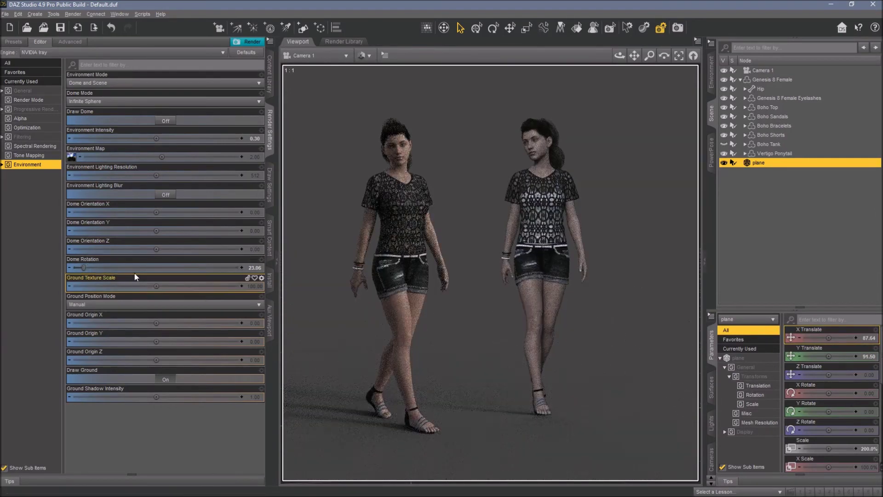
{"action": "left_click", "coordinate": [132, 267]}
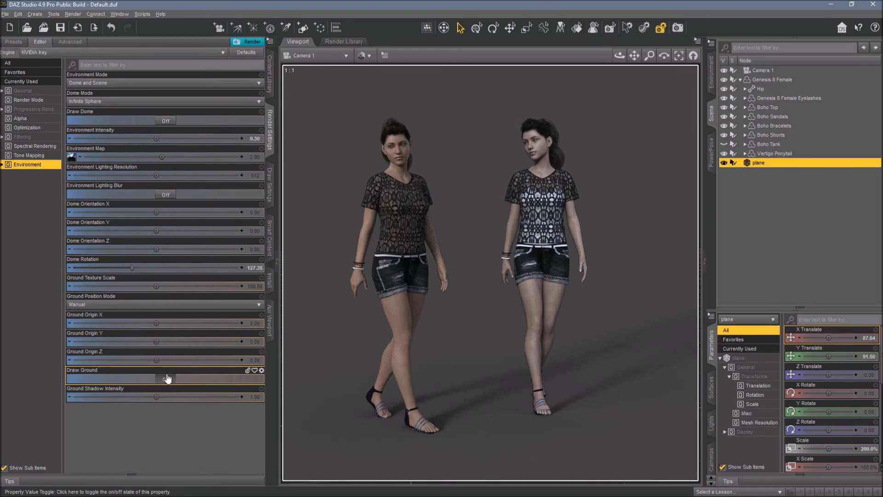
{"action": "left_click", "coordinate": [164, 379]}
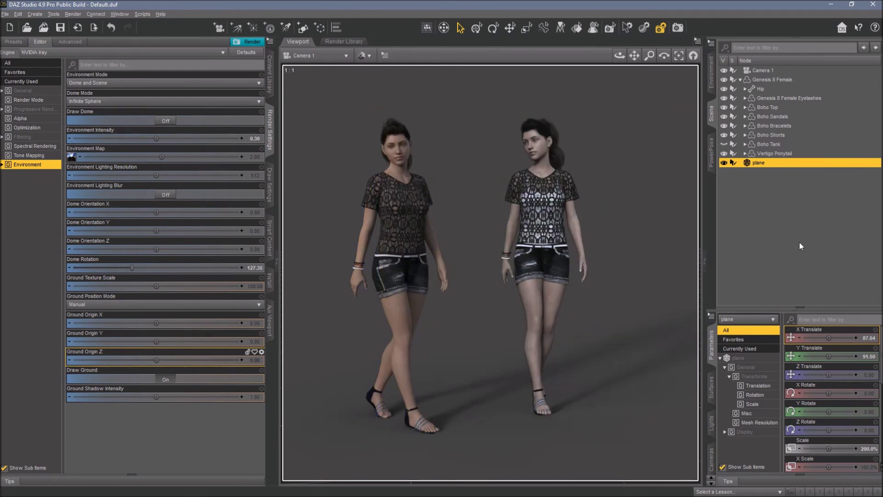
Delete the Genesis 8 Female from the scene and select the remaining billboard plane.
{"action": "left_click", "coordinate": [770, 80]}
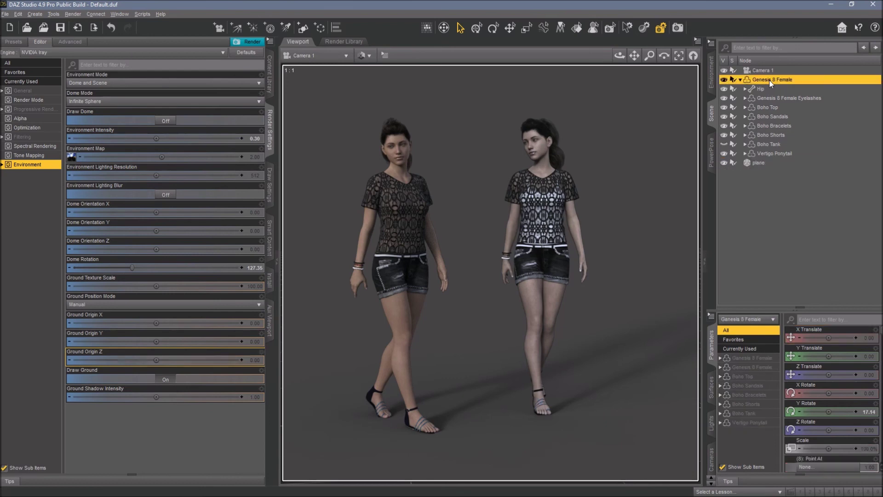
{"action": "key", "text": "Delete"}
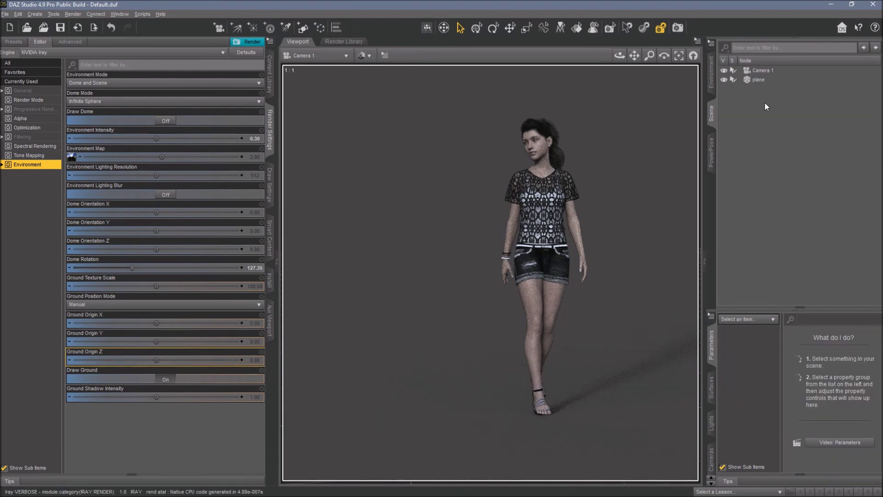
{"action": "left_click", "coordinate": [757, 79]}
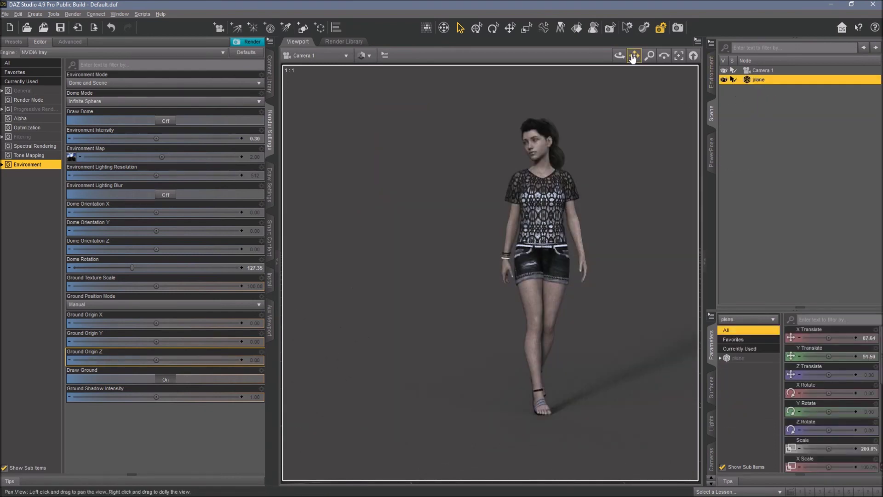
{"action": "left_click_drag", "start_coordinate": [633, 57], "coordinate": [580, 57]}
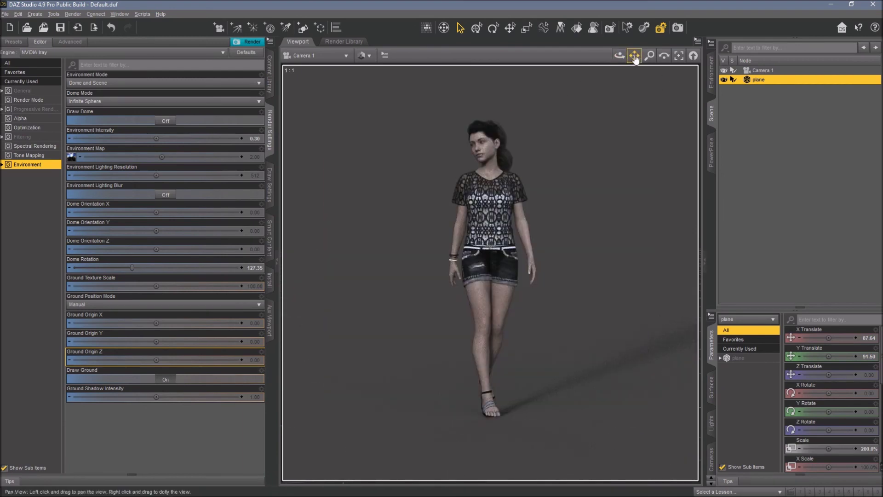
{"action": "left_click_drag", "start_coordinate": [635, 57], "coordinate": [570, 78]}
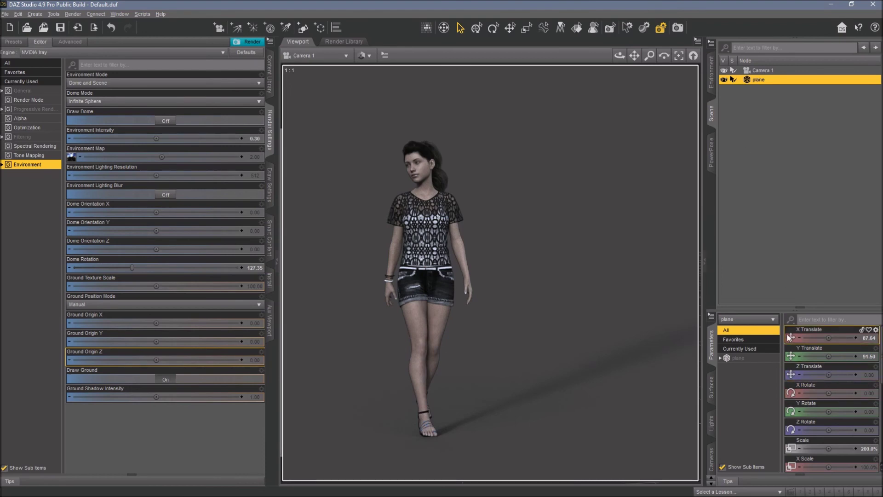
Test the billboard's flatness by setting the plane's Y Rotate to 90, and reset it to 0.
{"action": "left_click_drag", "start_coordinate": [834, 415], "coordinate": [823, 414]}
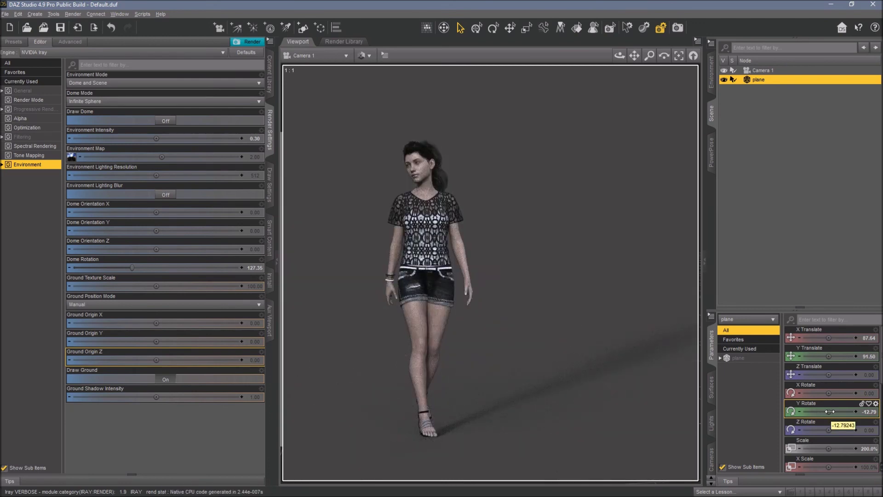
{"action": "left_click", "coordinate": [867, 412]}
{"action": "type", "text": "90"}
{"action": "key", "text": "Return"}
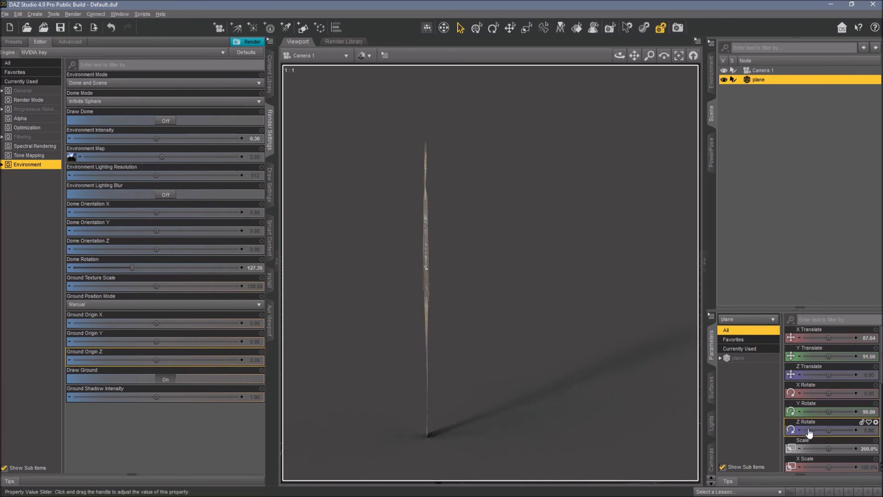
{"action": "left_click", "coordinate": [864, 411]}
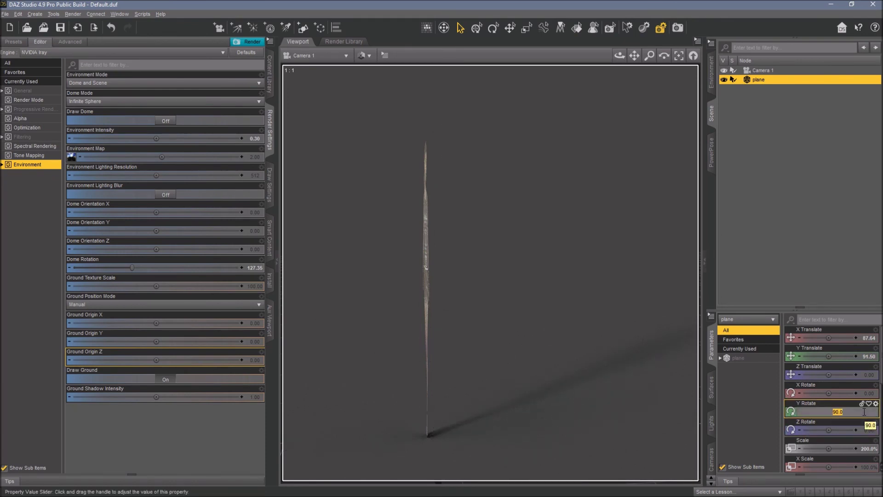
{"action": "type", "text": "0"}
{"action": "key", "text": "Return"}
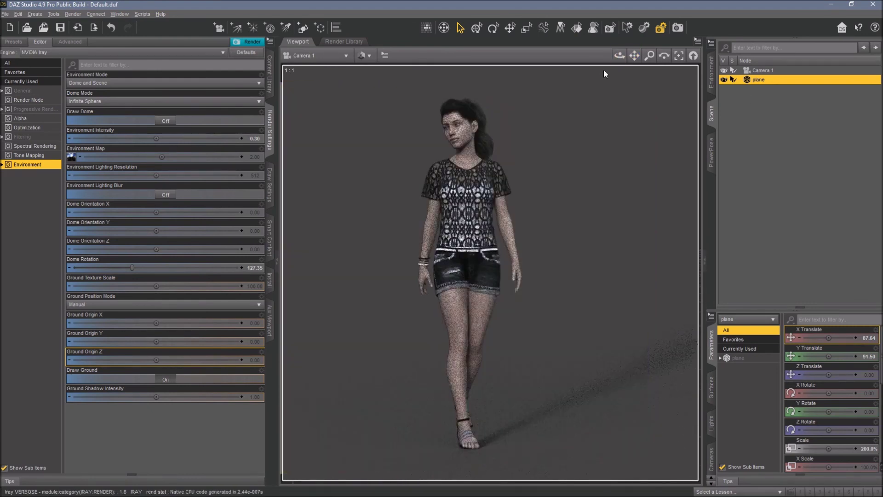
{"action": "left_click_drag", "start_coordinate": [634, 55], "coordinate": [577, 124]}
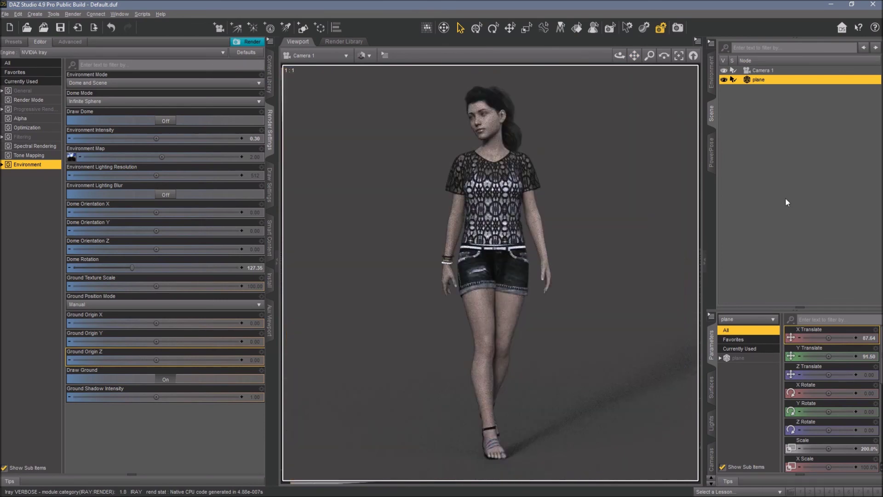